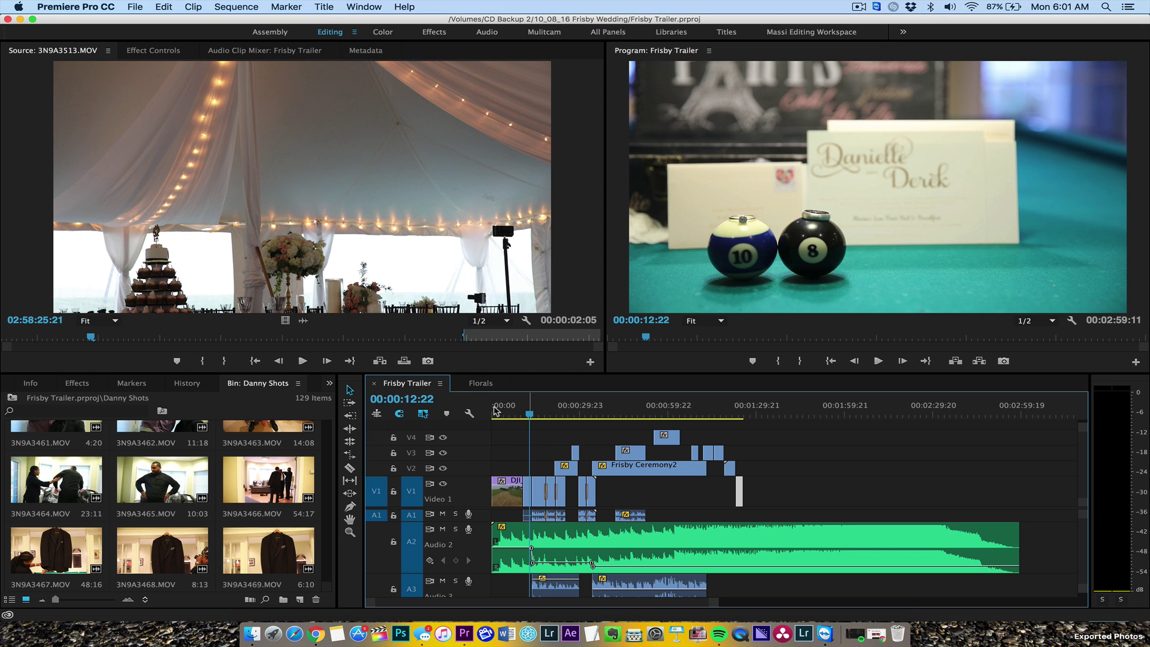
# Step: Scrub the Frisby Trailer timeline forward to the groom and bride by the door
pyautogui.moveTo(495, 411); pyautogui.dragTo(675, 428)
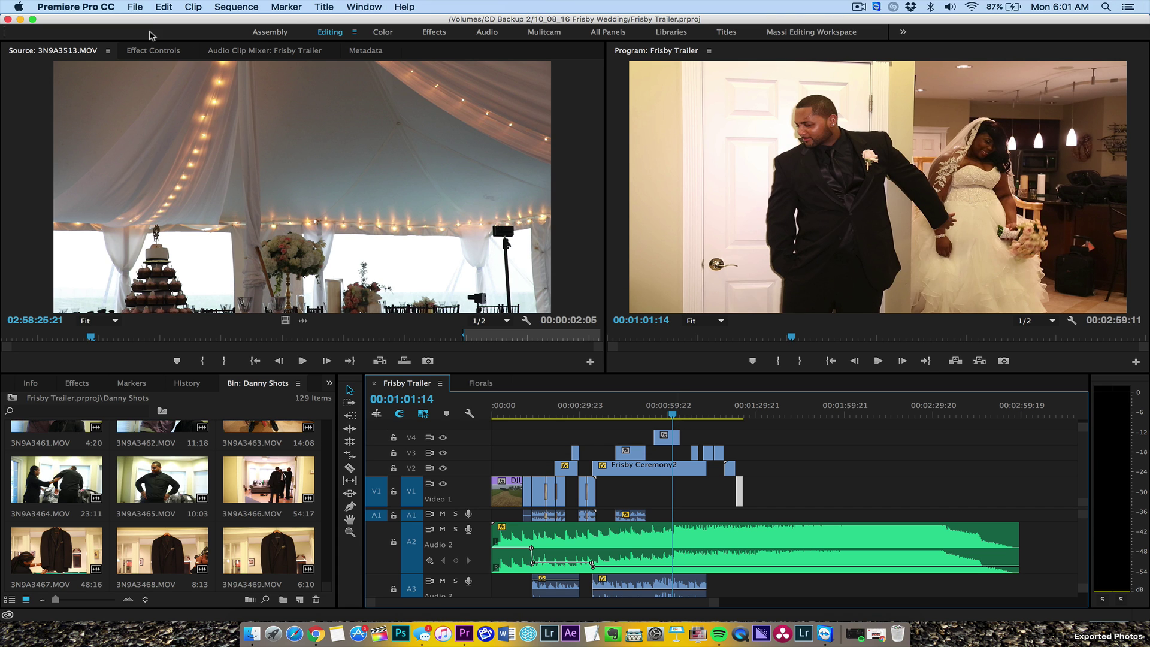
# Step: Export Frisby Trailer as Final Cut Pro XML to CD Backup 2 > 10_08_16 Frisby Wedding, keeping name and format
pyautogui.click(136, 6)
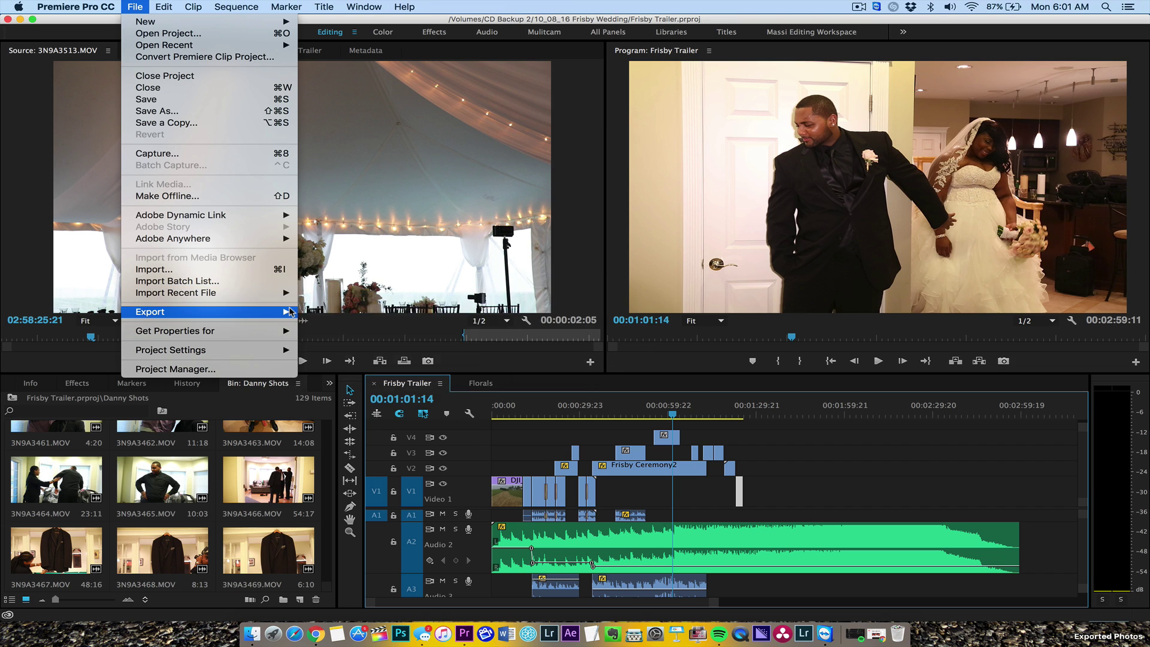
pyautogui.moveTo(291, 312)
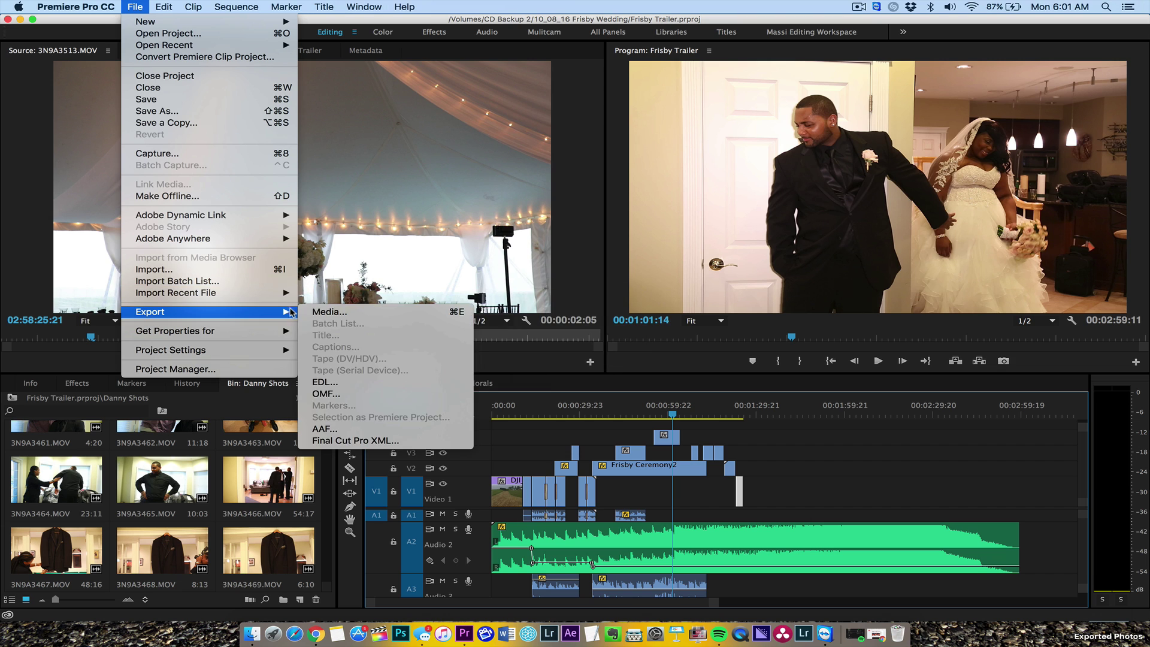
pyautogui.click(387, 441)
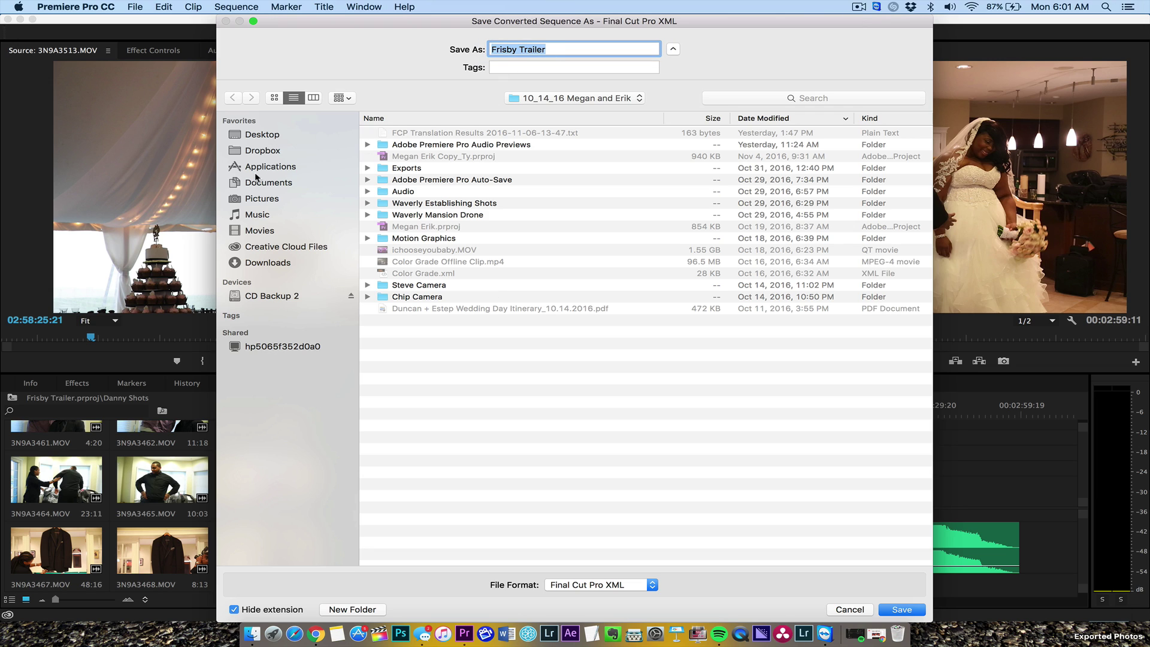
pyautogui.click(543, 102)
pyautogui.click(545, 111)
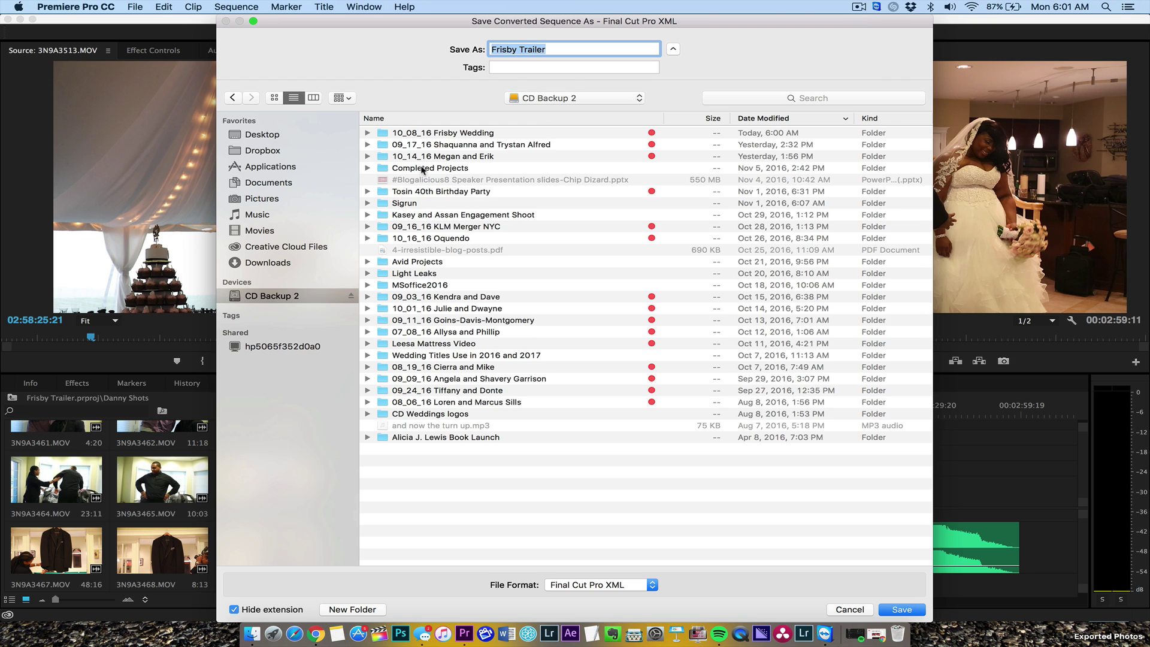
pyautogui.doubleClick(422, 133)
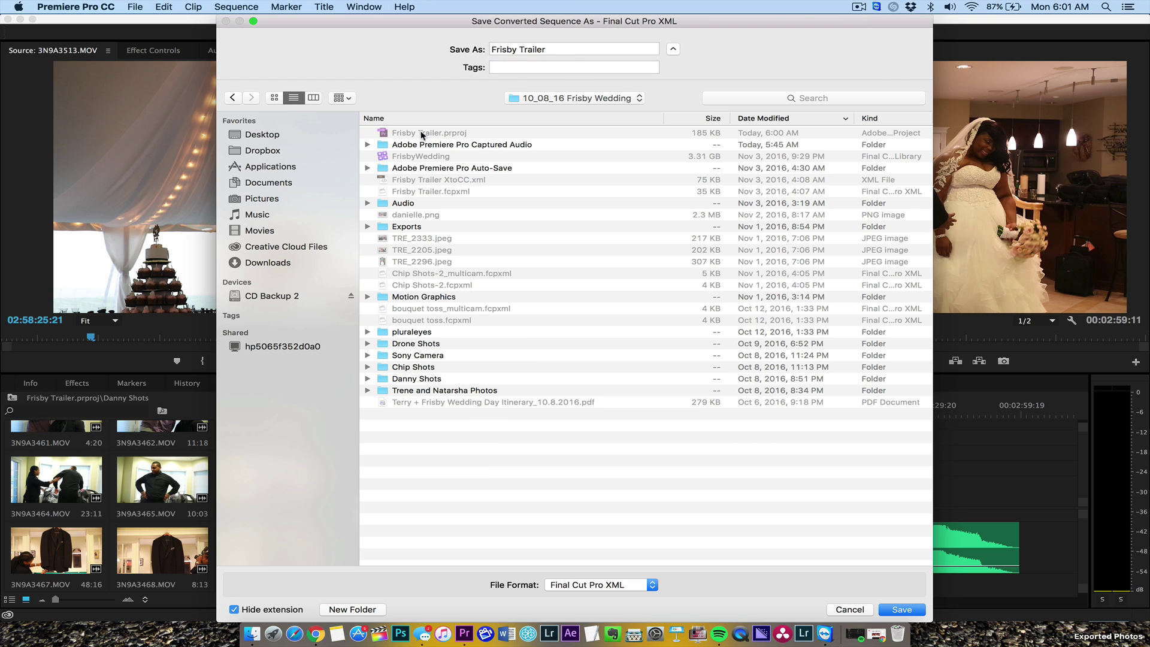
pyautogui.click(575, 53)
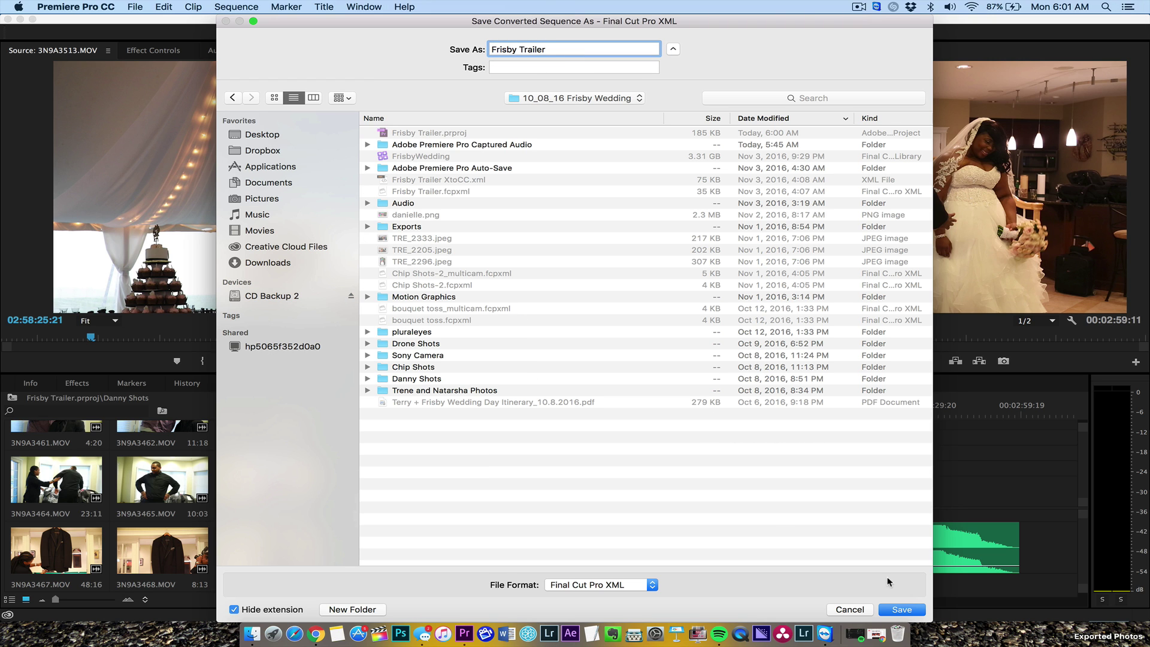
pyautogui.click(595, 584)
pyautogui.click(600, 584)
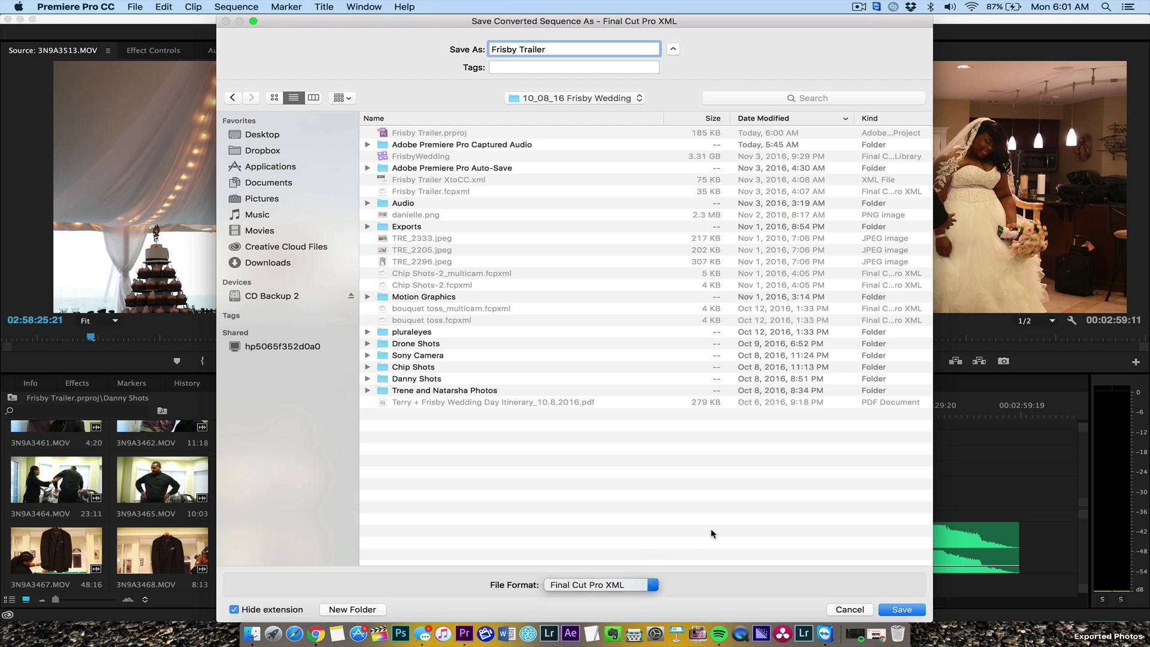
pyautogui.click(910, 608)
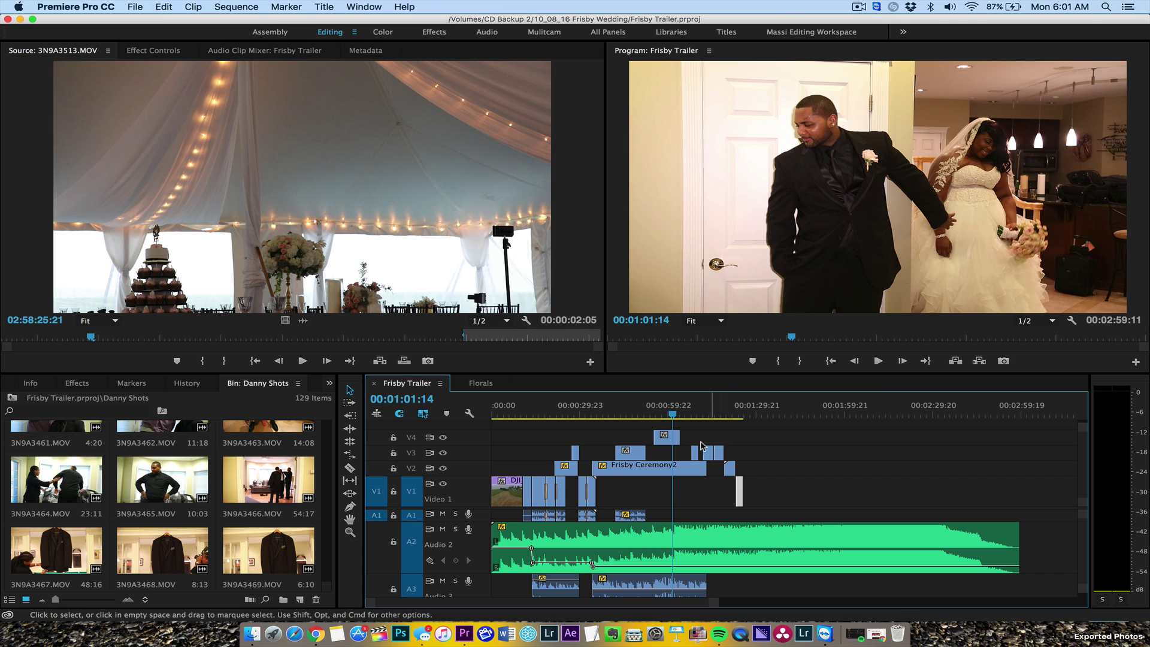
# Step: Save the Premiere project with Cmd+S, then try searching for the app in system search
pyautogui.click(637, 415)
pyautogui.press('super+s')
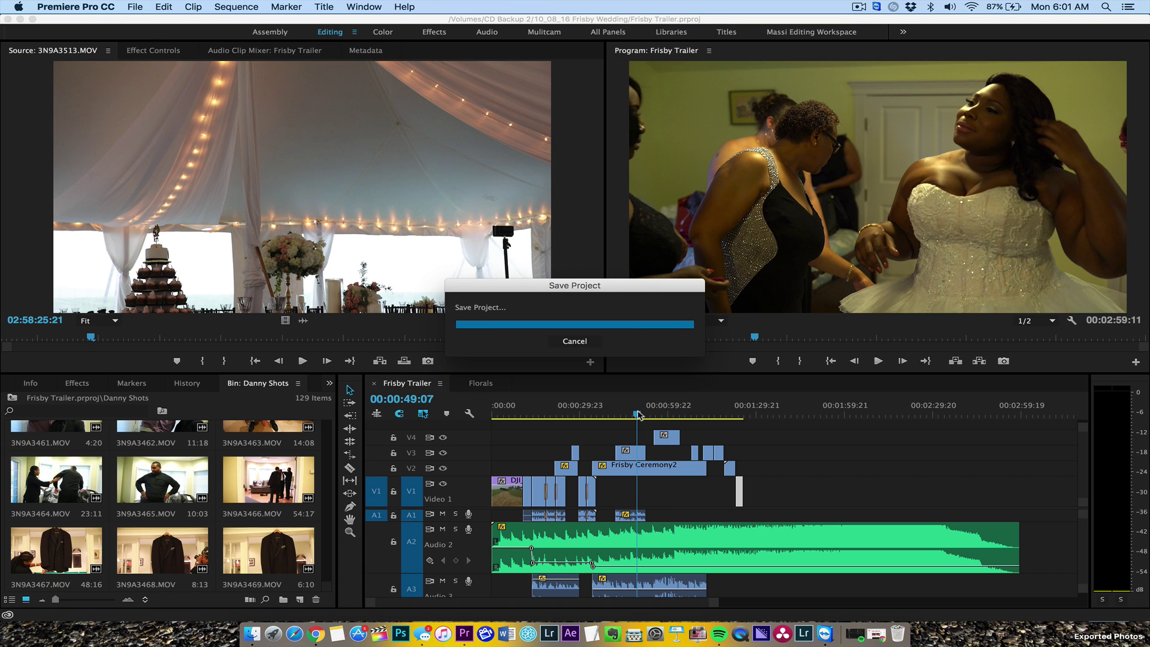
pyautogui.click(1106, 7)
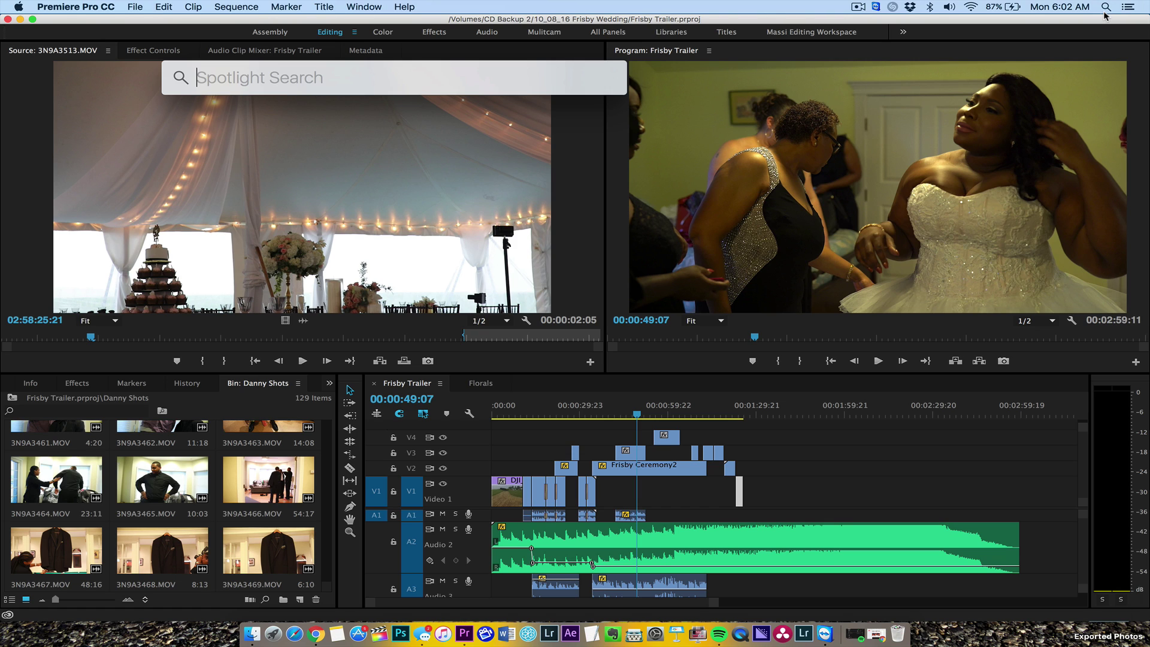
pyautogui.write('c')
pyautogui.press('BackSpace')
pyautogui.press('BackSpace')
pyautogui.write('x')
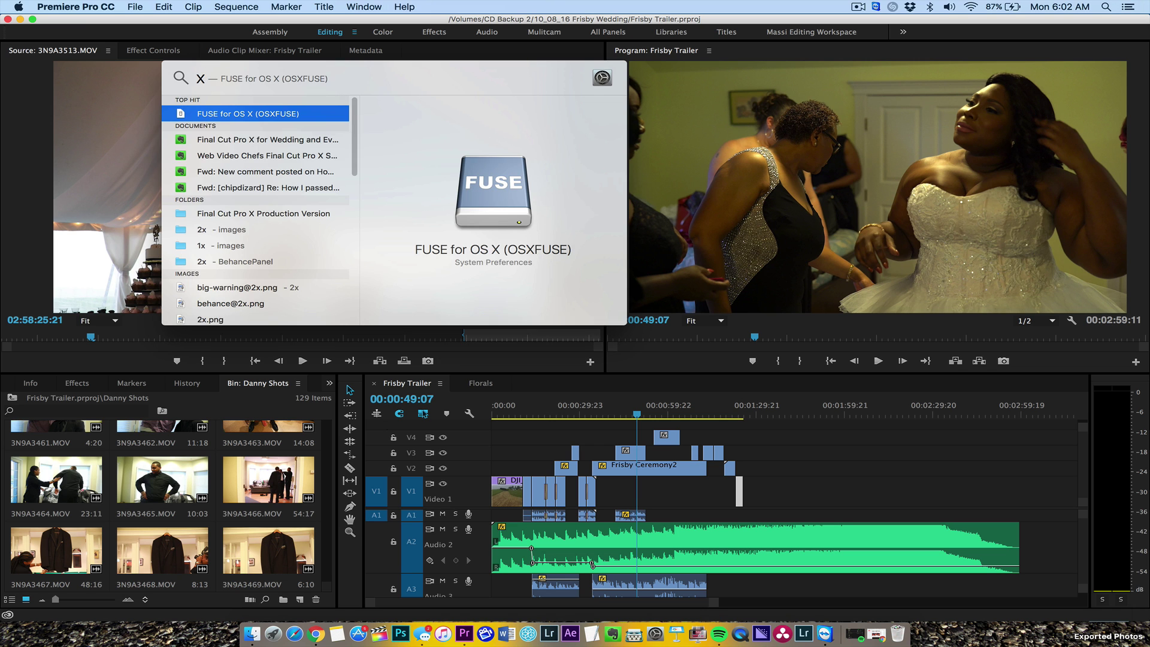
pyautogui.press('BackSpace')
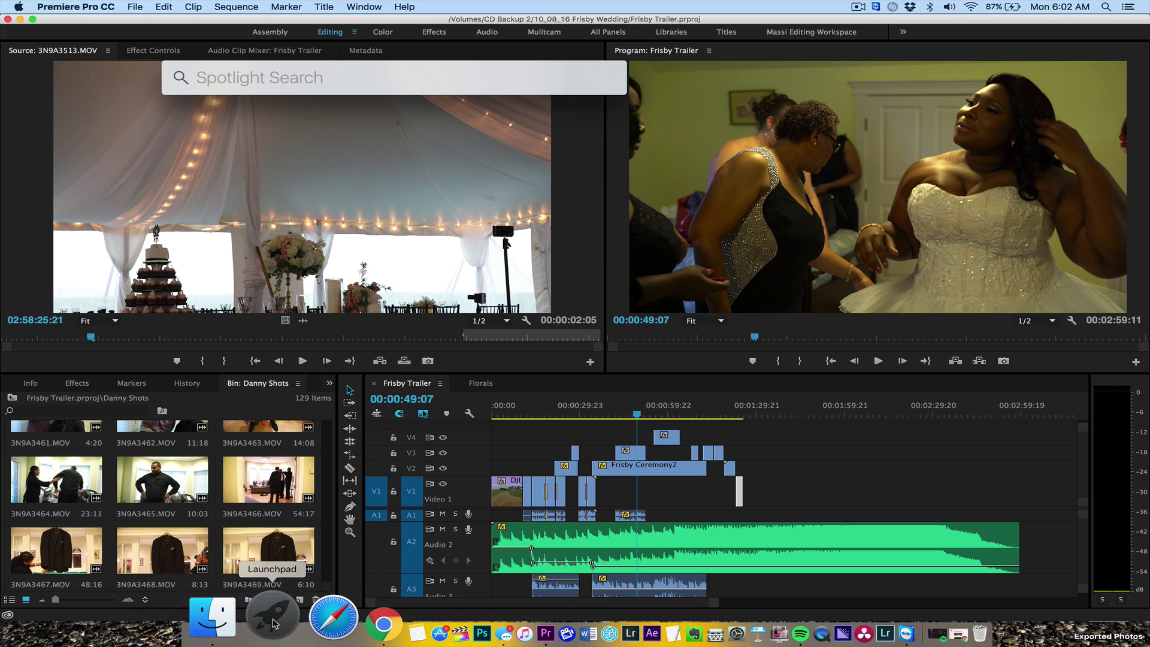
# Step: Find SendToX in Launchpad by searching 'x' and launch it
pyautogui.click(273, 624)
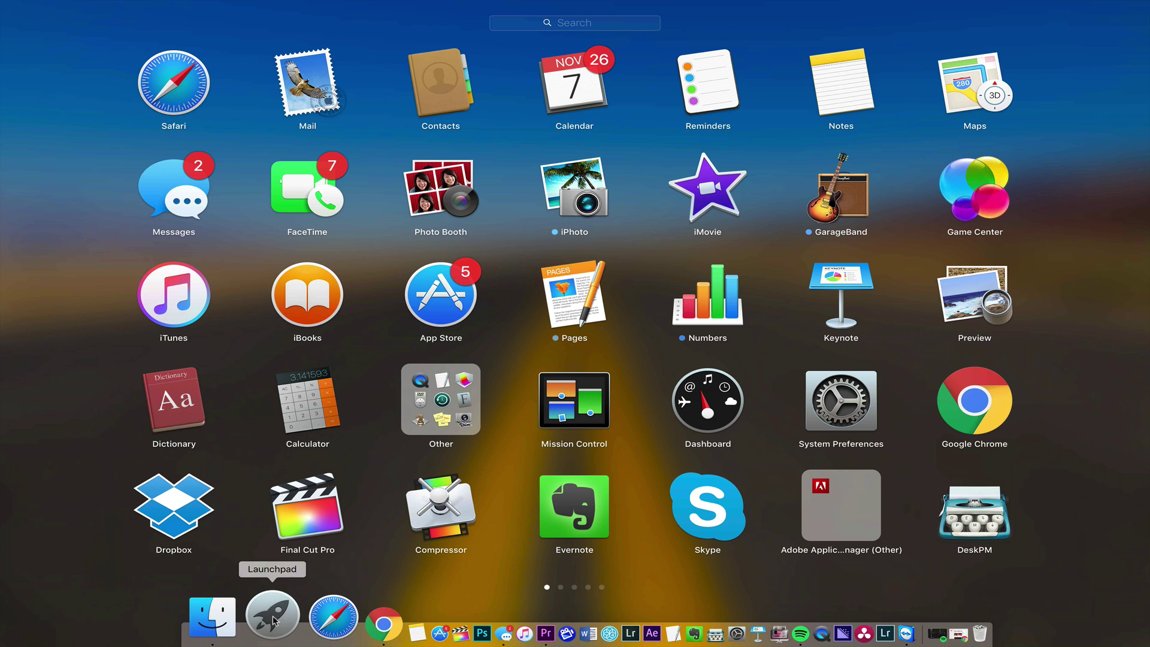
pyautogui.click(527, 21)
pyautogui.write('x')
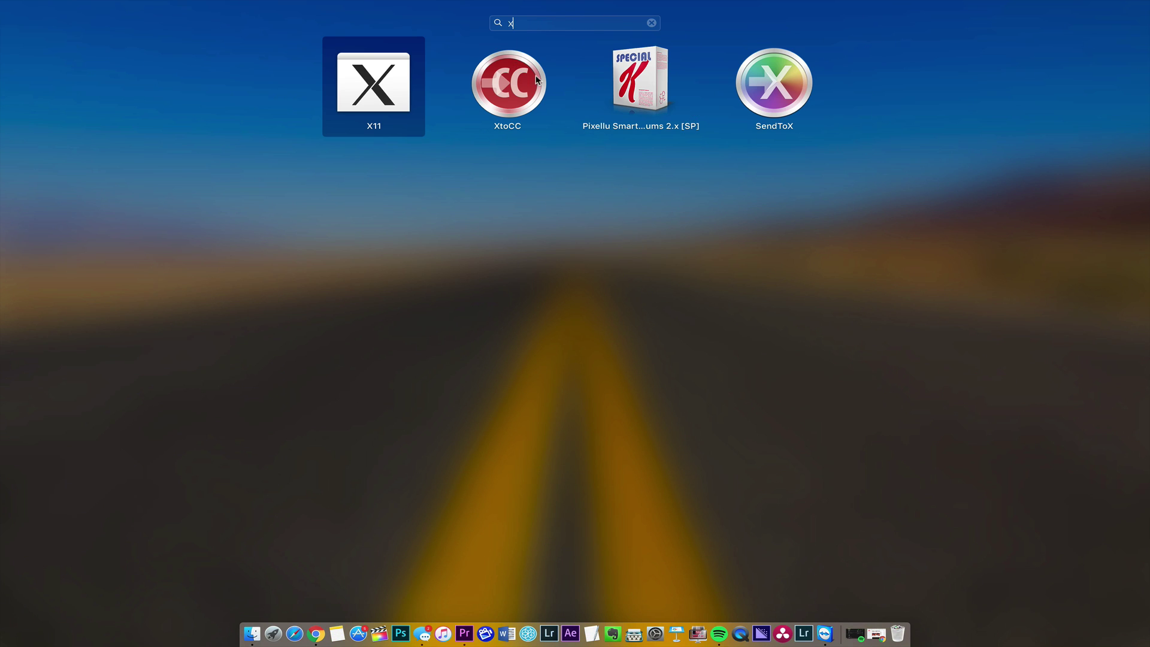
pyautogui.click(776, 84)
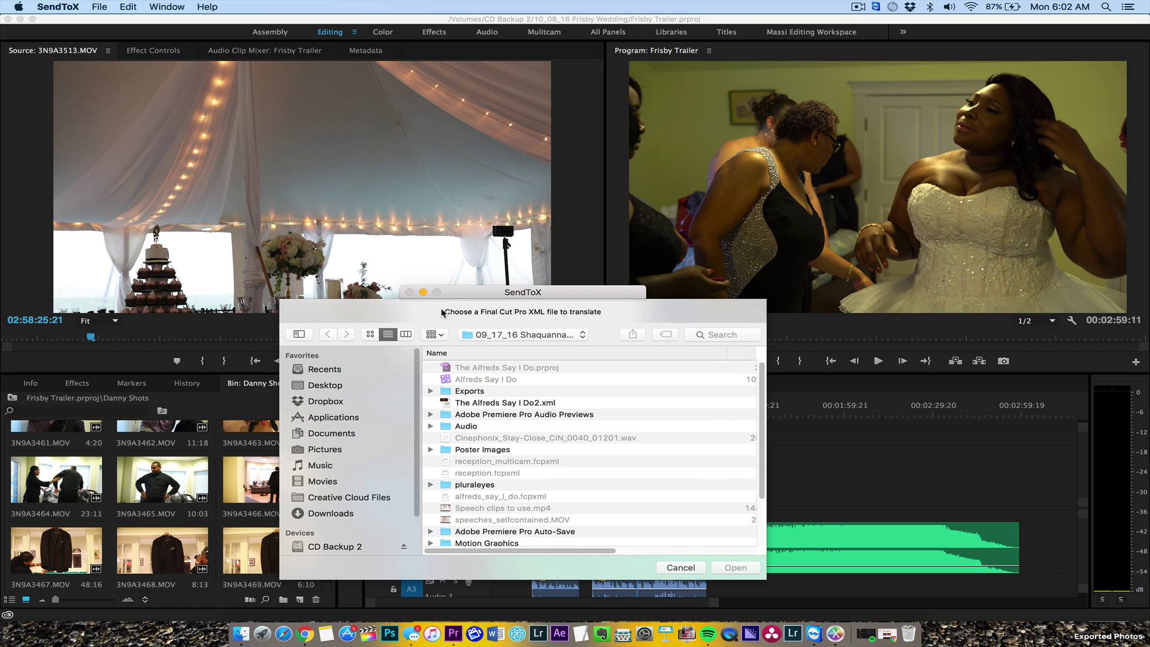
# Step: Choose Frisby Trailer.xml from CD Backup 2 > 10_08_16 Frisby Wedding for translation
pyautogui.moveTo(455, 294); pyautogui.dragTo(454, 152)
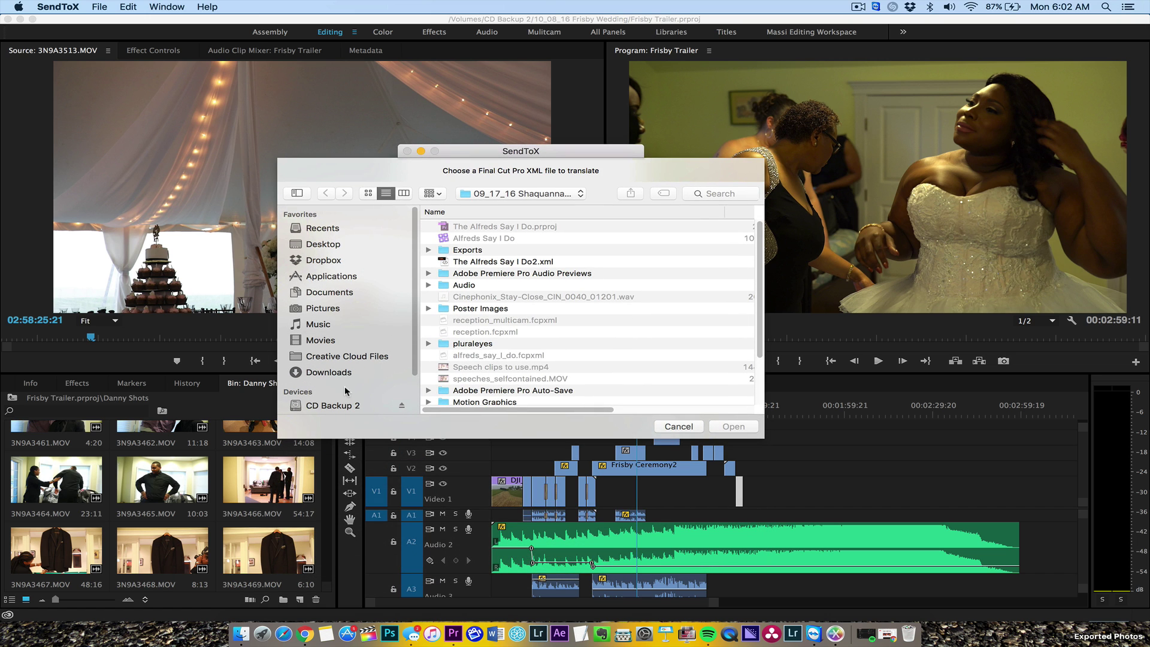
pyautogui.click(346, 405)
pyautogui.click(466, 227)
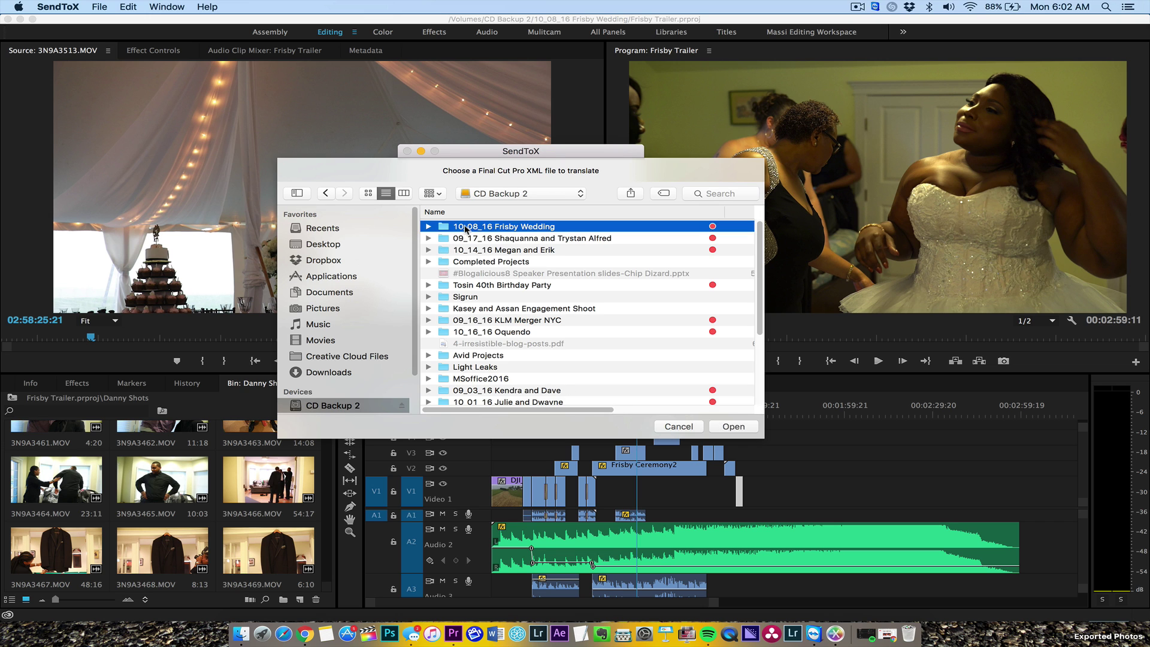
pyautogui.doubleClick(466, 228)
pyautogui.doubleClick(477, 238)
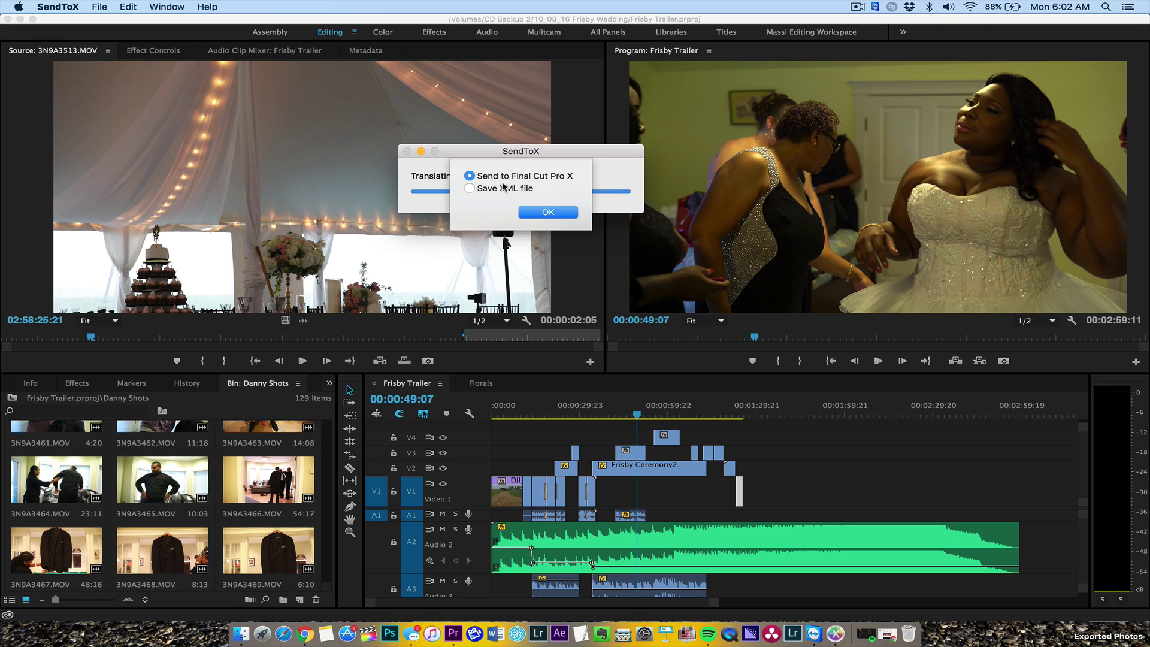
# Step: Pick the Save XML file option and save it as Frisby Trailer SendToX
pyautogui.click(502, 190)
pyautogui.click(550, 214)
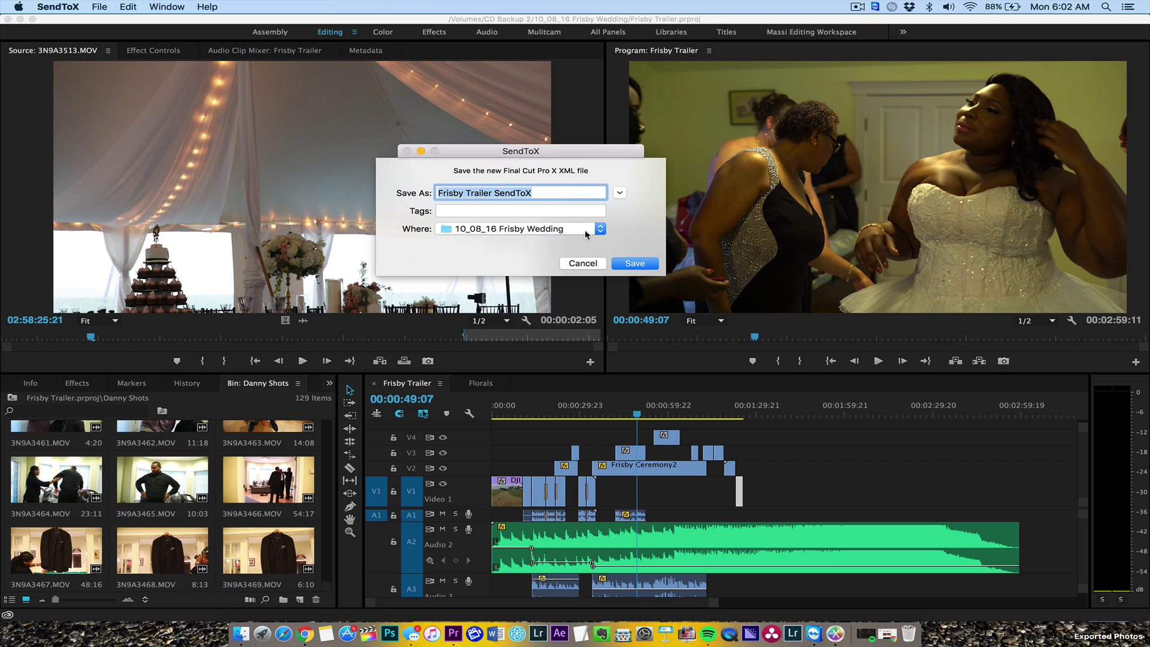
pyautogui.click(551, 193)
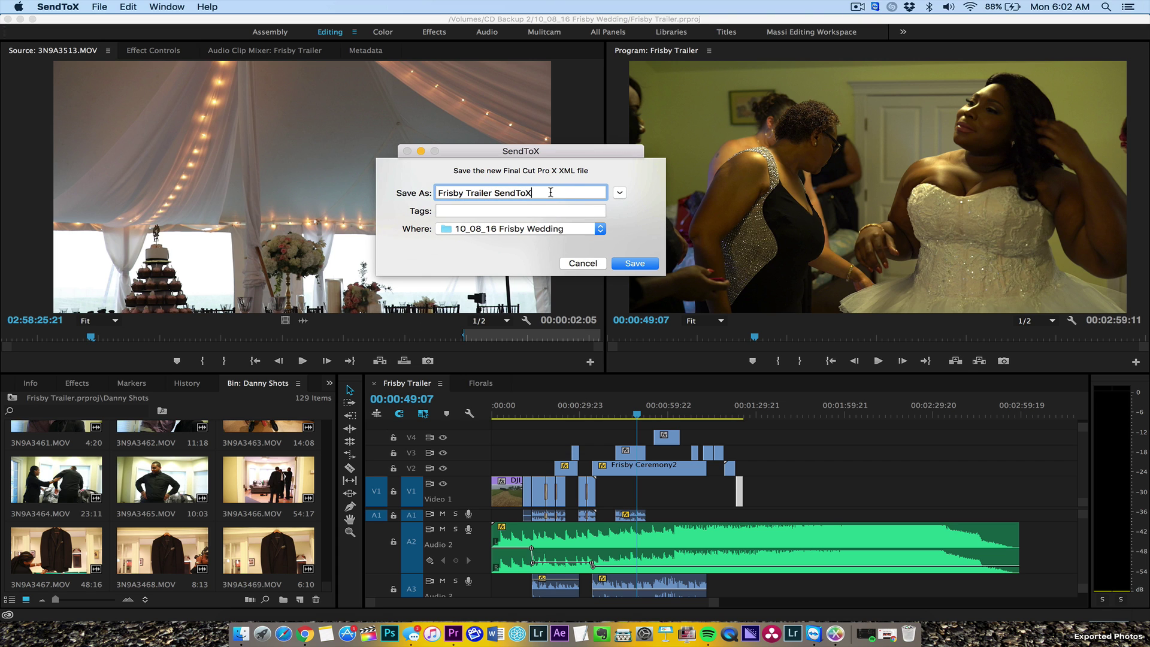
pyautogui.click(636, 265)
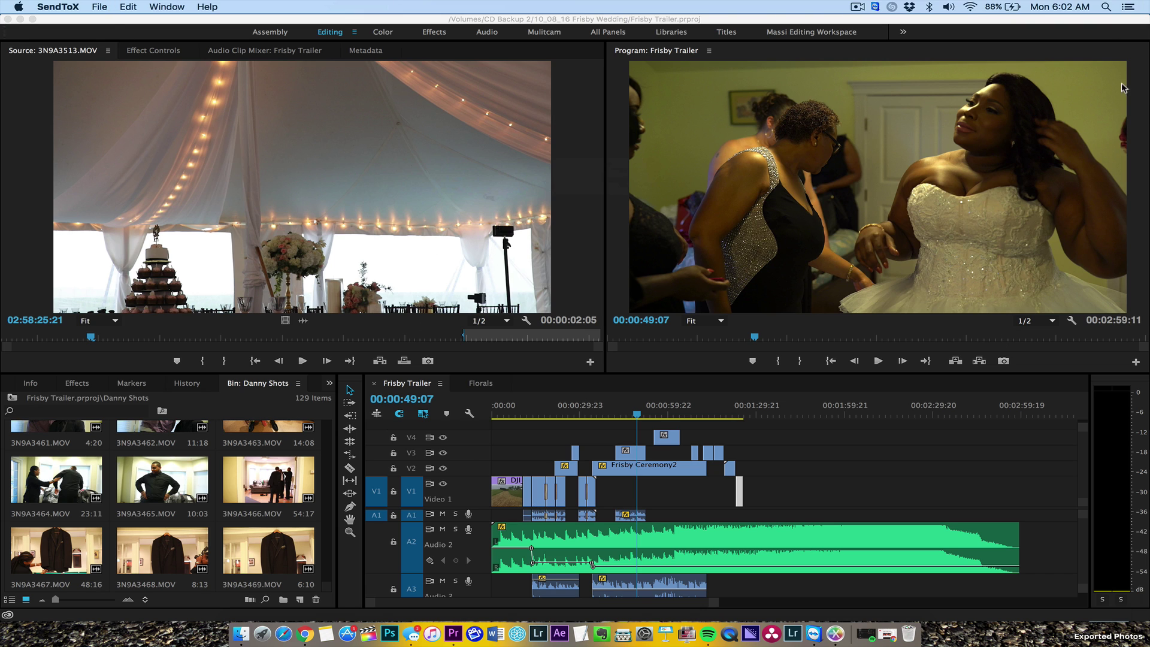
# Step: Launch Final Cut Pro by searching 'final' in system search
pyautogui.click(1107, 6)
pyautogui.write('final')
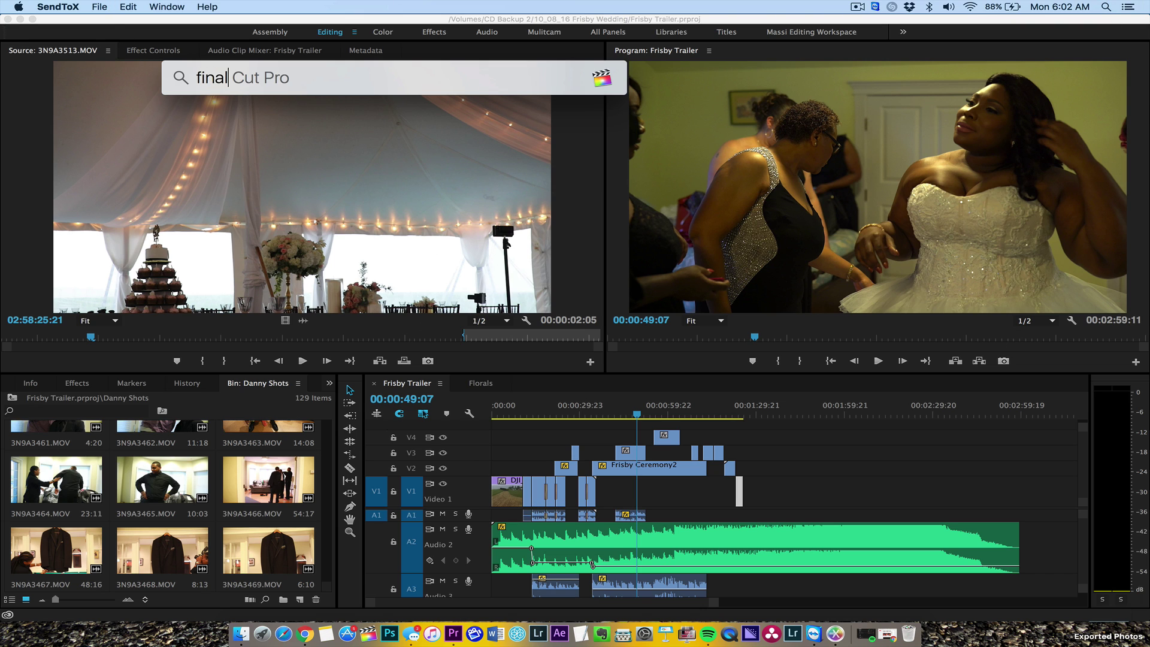
pyautogui.press('Return')
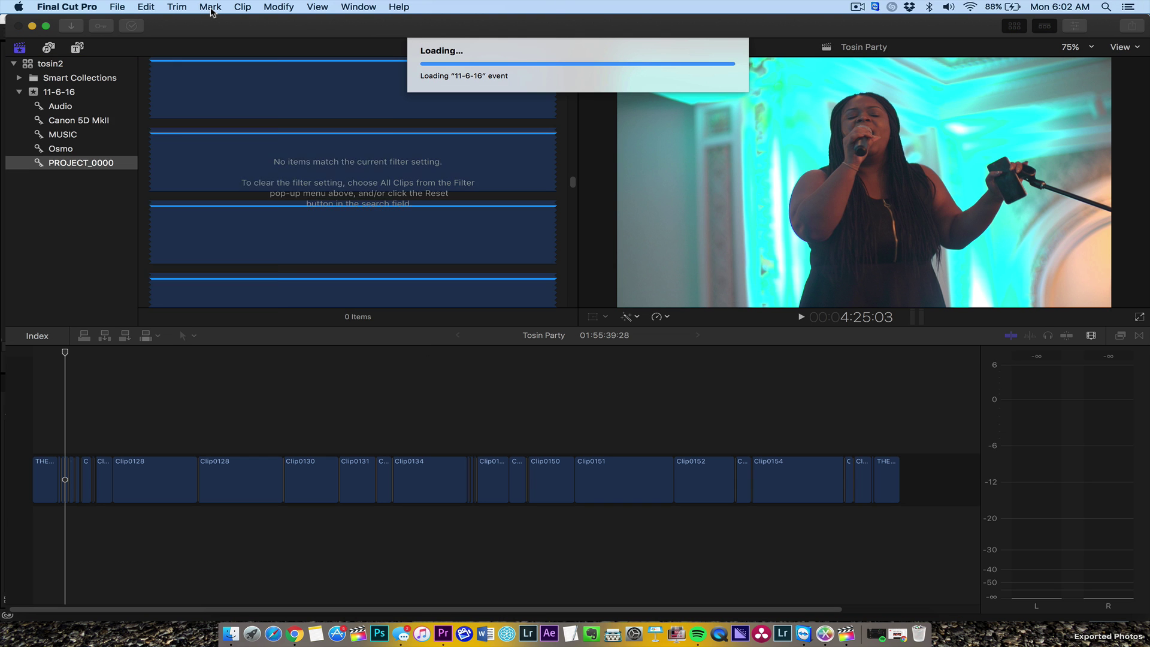
# Step: Close the tosin2 library from the File menu
pyautogui.click(211, 9)
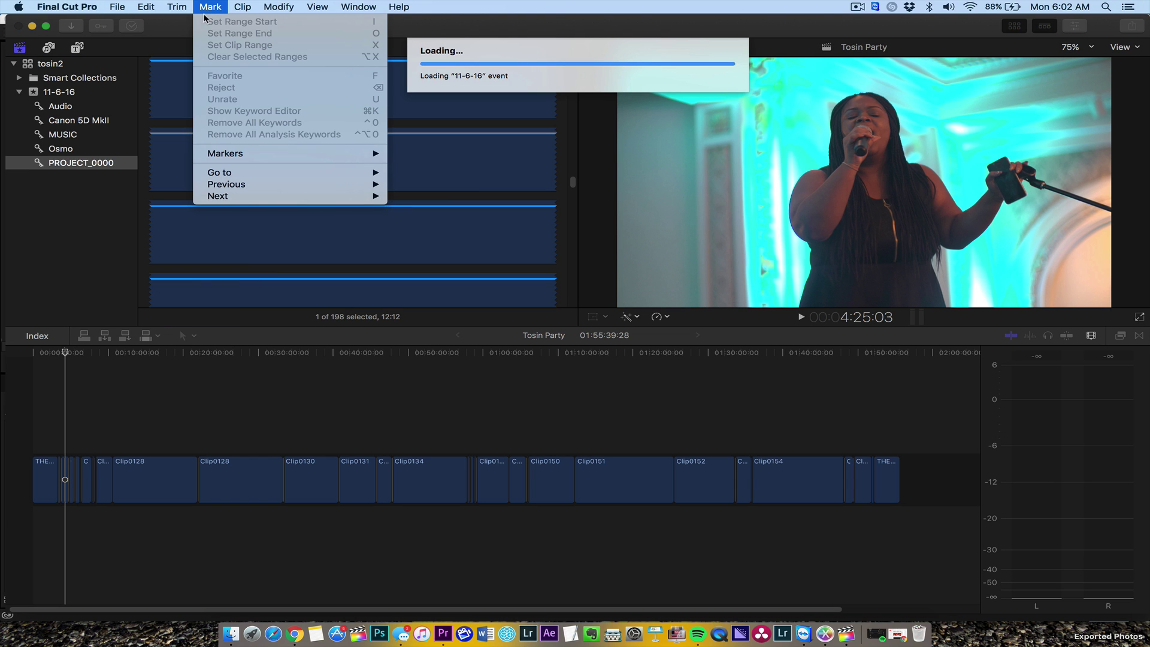
pyautogui.click(125, 7)
pyautogui.click(123, 7)
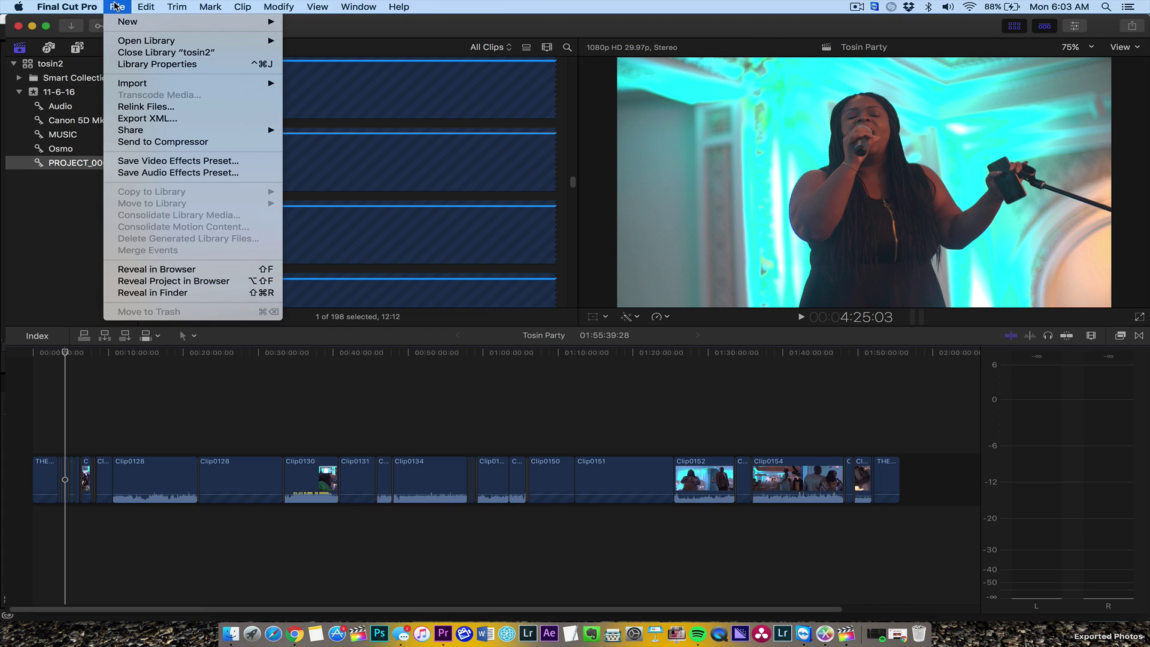
pyautogui.click(146, 53)
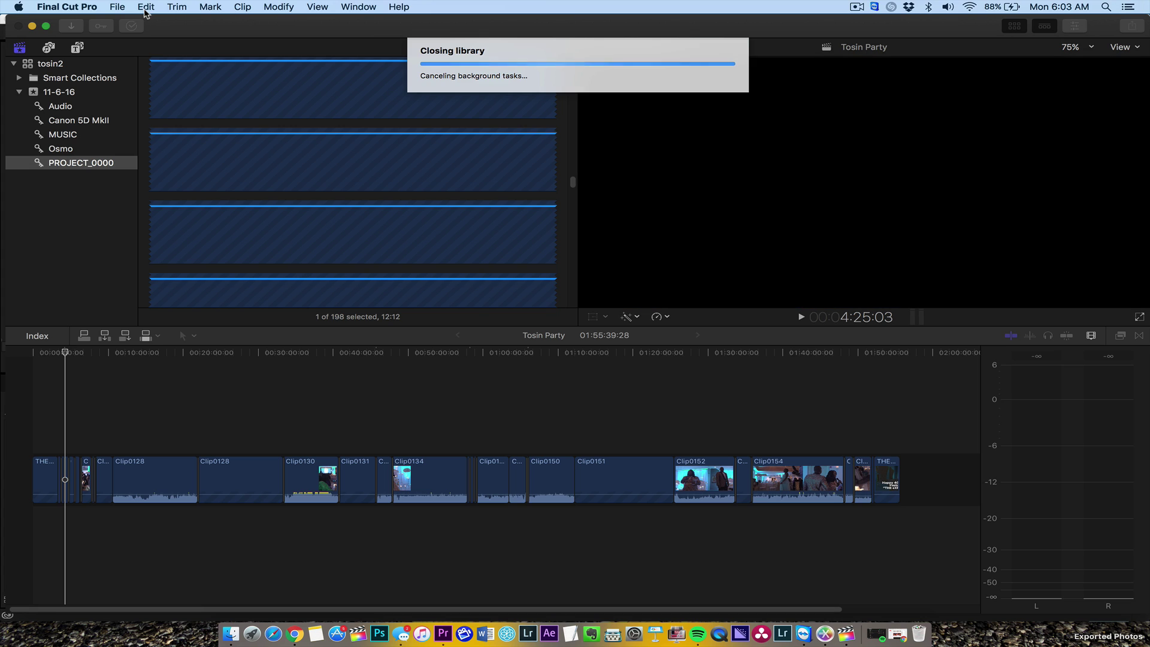
# Step: Via File > New > Library, save a library named frisby_trailer in CD Backup 2 > 10_08_16 Frisby Wedding
pyautogui.click(131, 5)
pyautogui.moveTo(138, 24)
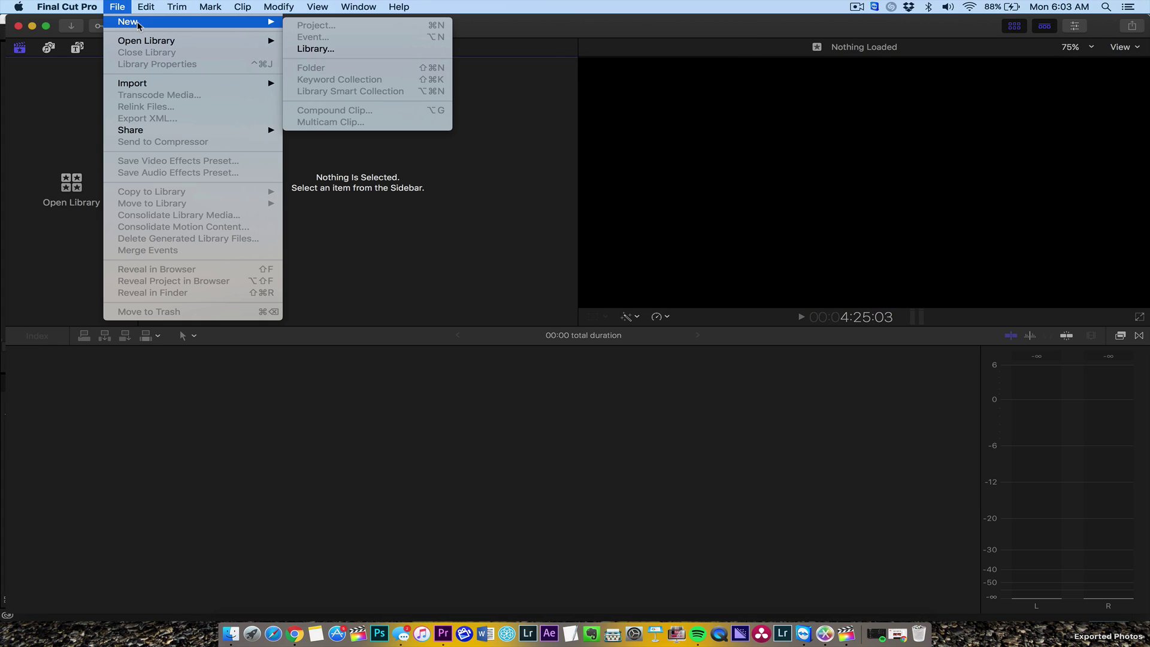
pyautogui.click(361, 48)
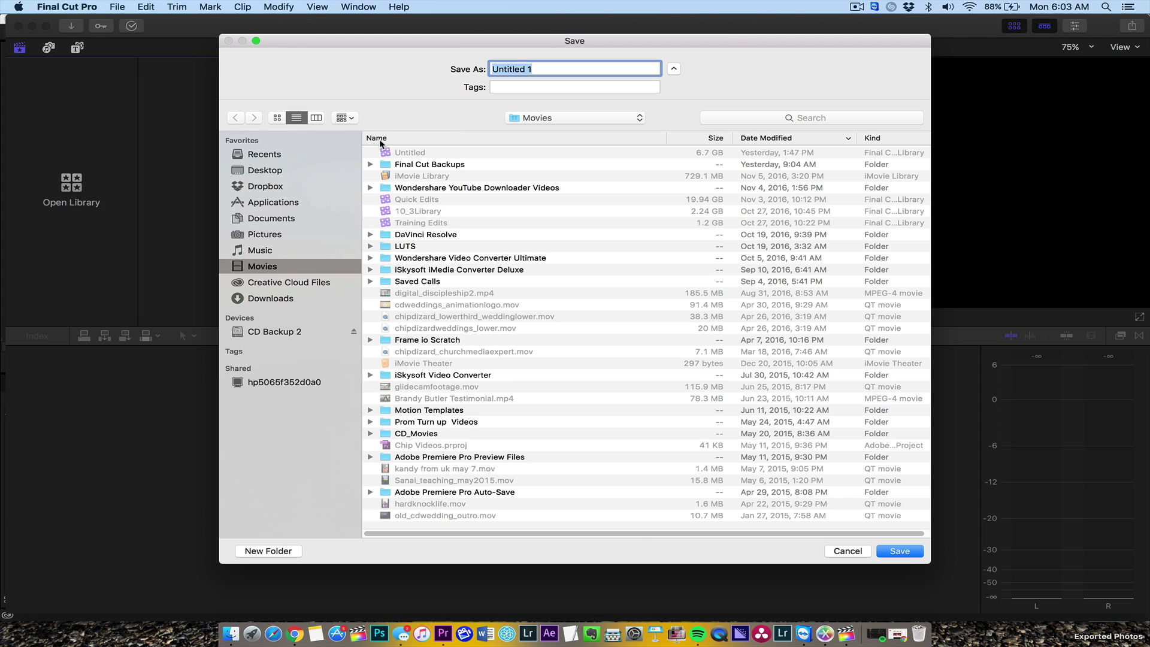
pyautogui.click(274, 332)
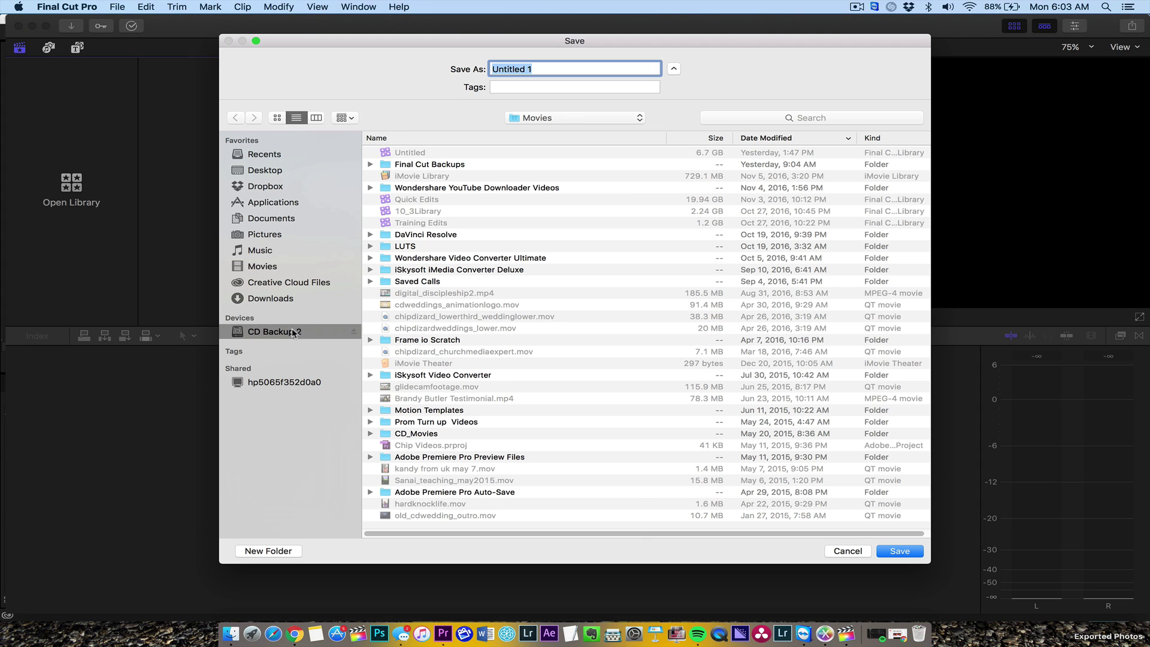
pyautogui.doubleClick(420, 155)
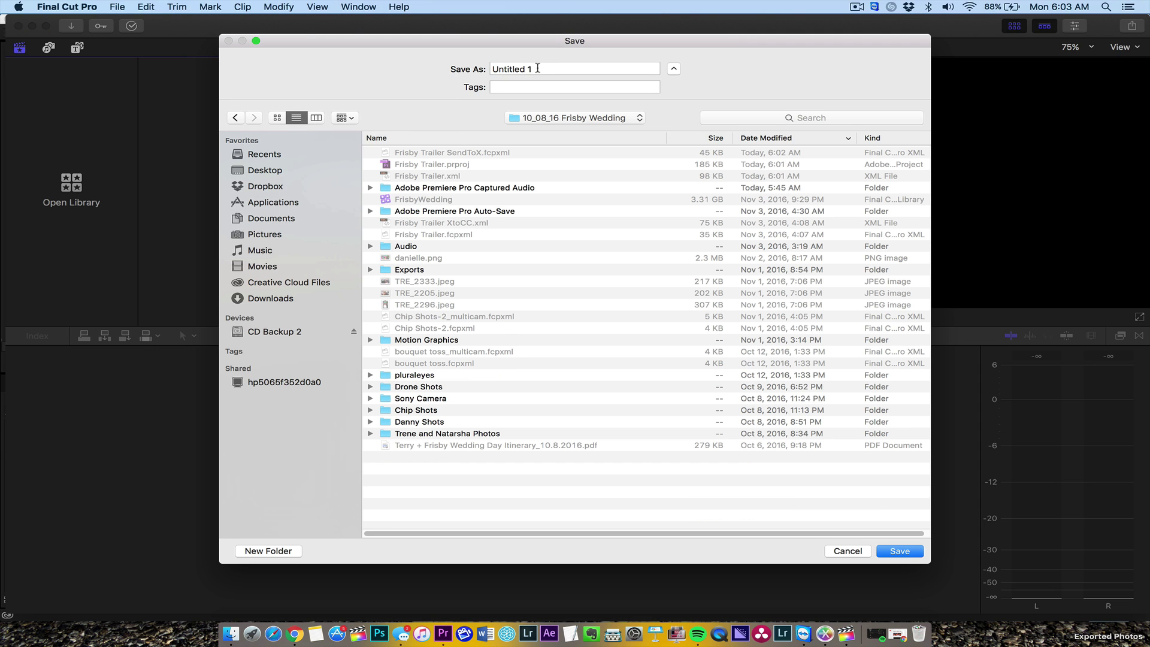
pyautogui.tripleClick(537, 67)
pyautogui.write('frisby_trailer')
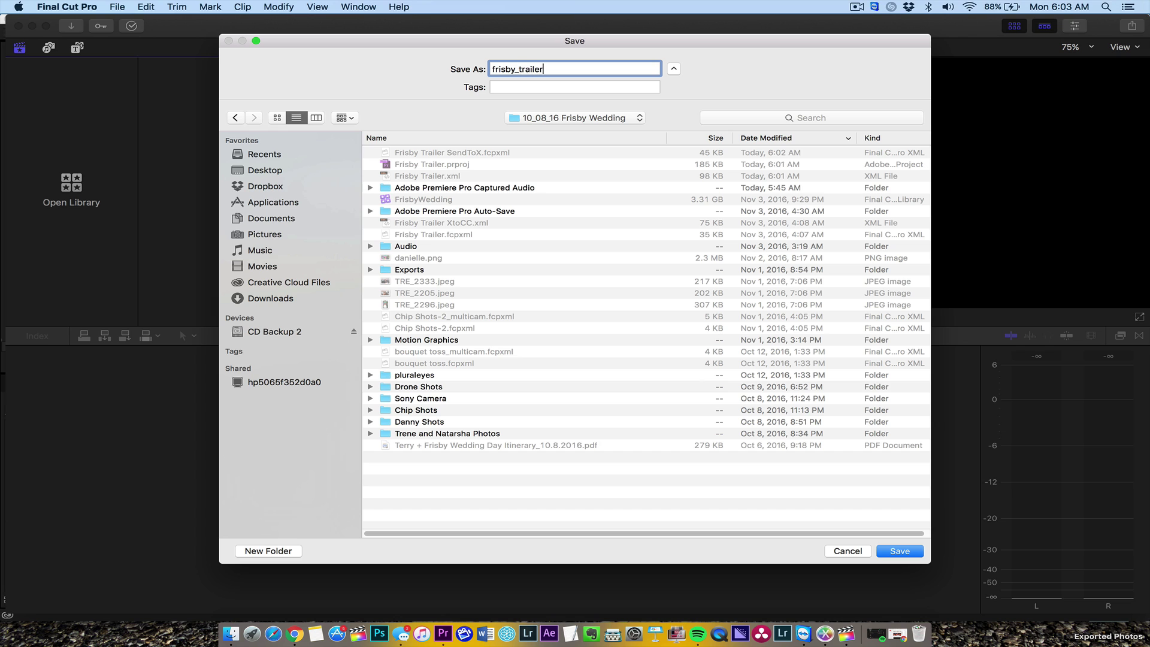
pyautogui.press('Return')
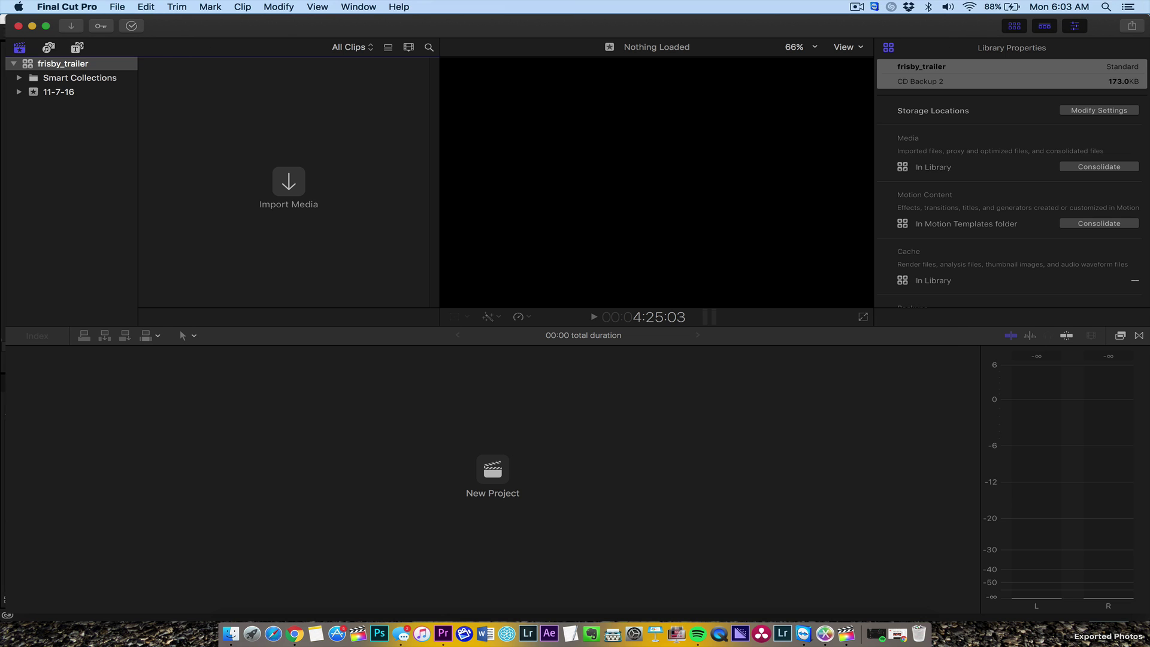
# Step: Import Frisby Trailer SendToX.fcpxml via File > Import > XML, then return to Premiere near the sequence start
pyautogui.click(118, 7)
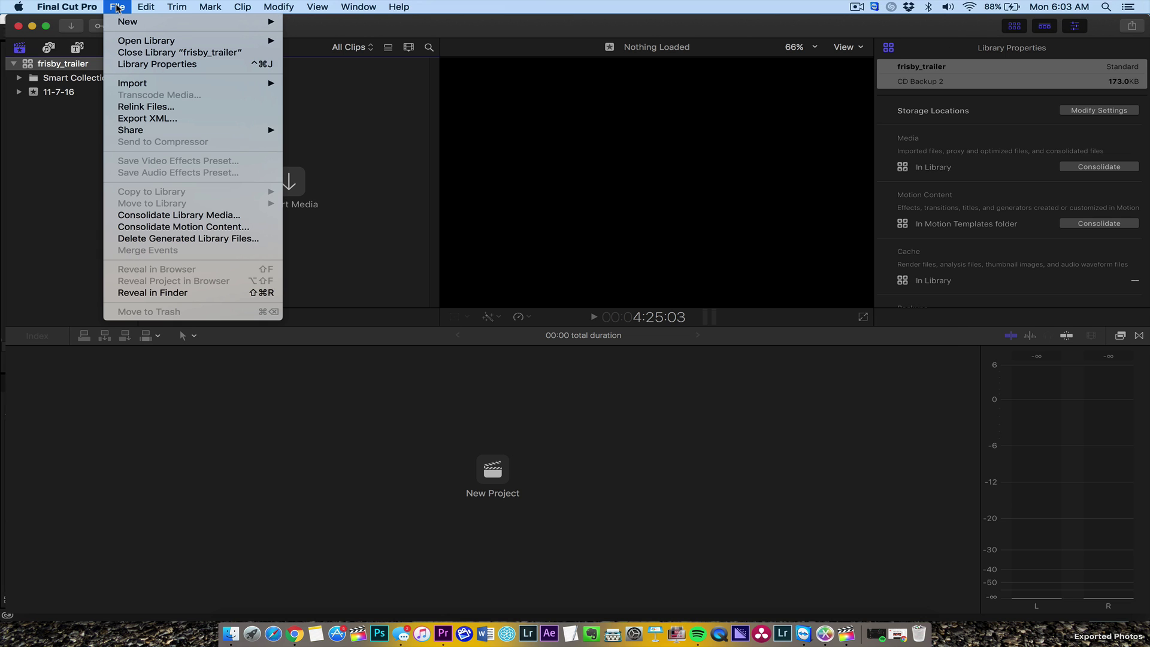
pyautogui.moveTo(181, 87)
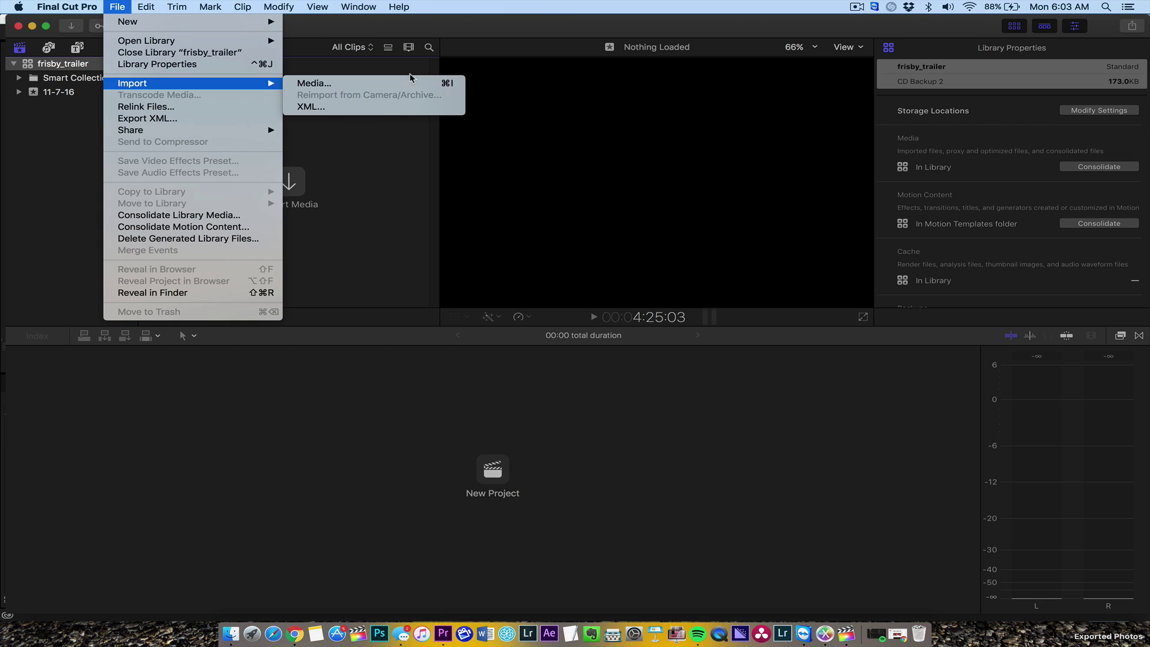
pyautogui.click(380, 108)
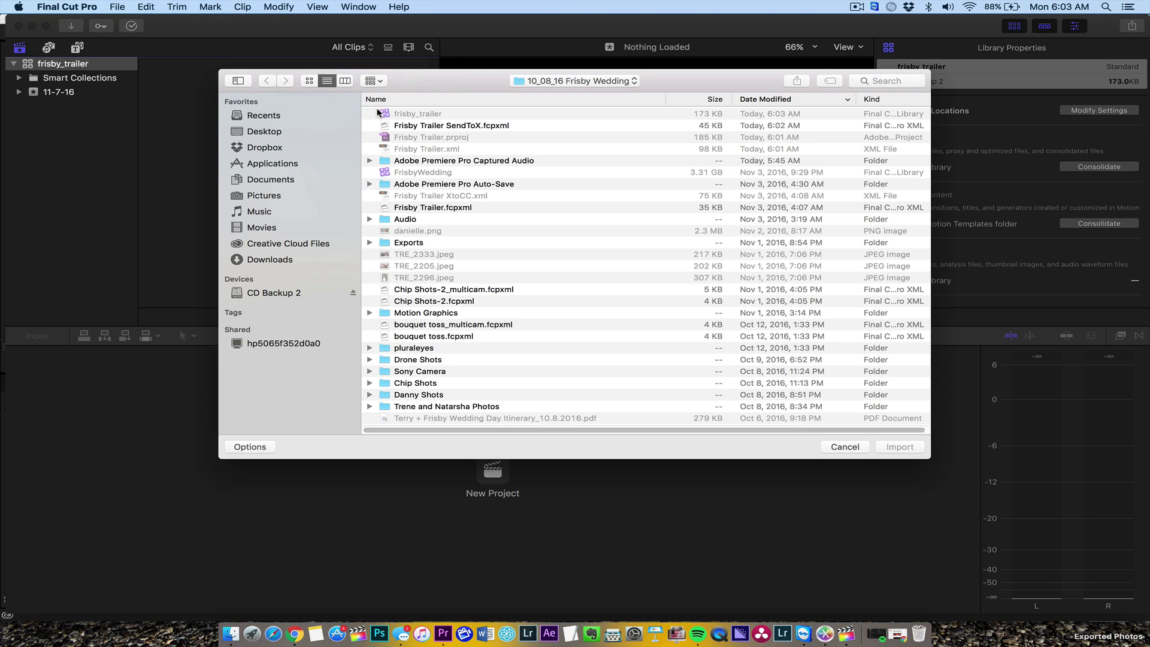
pyautogui.click(445, 125)
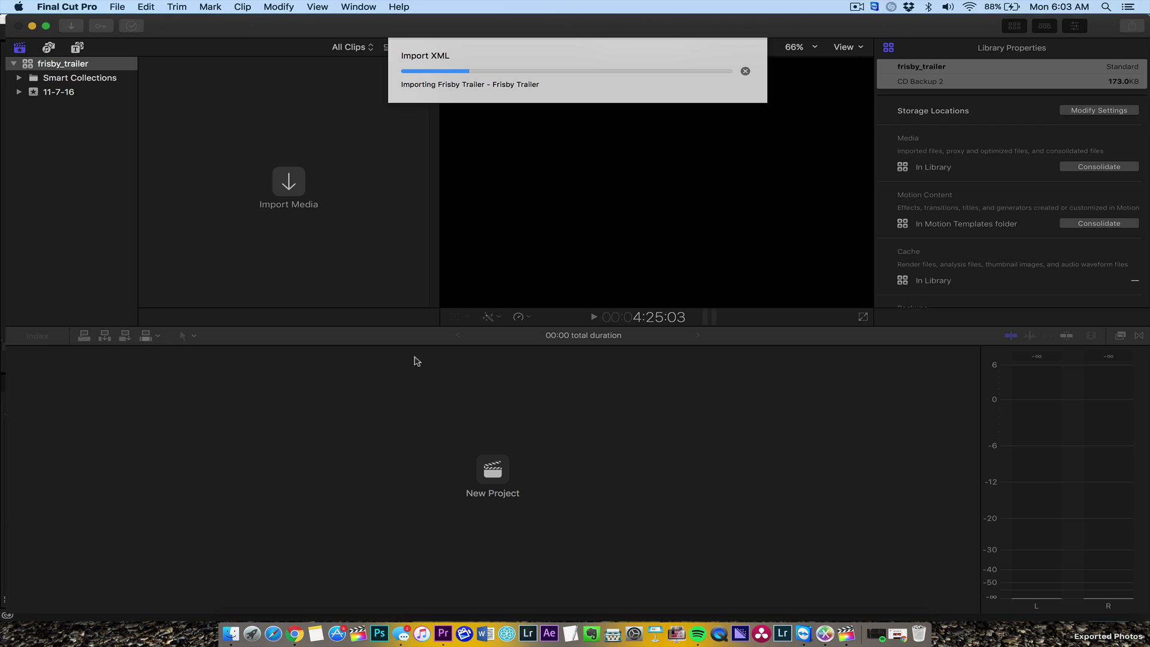
pyautogui.click(440, 640)
pyautogui.moveTo(509, 414); pyautogui.dragTo(580, 415)
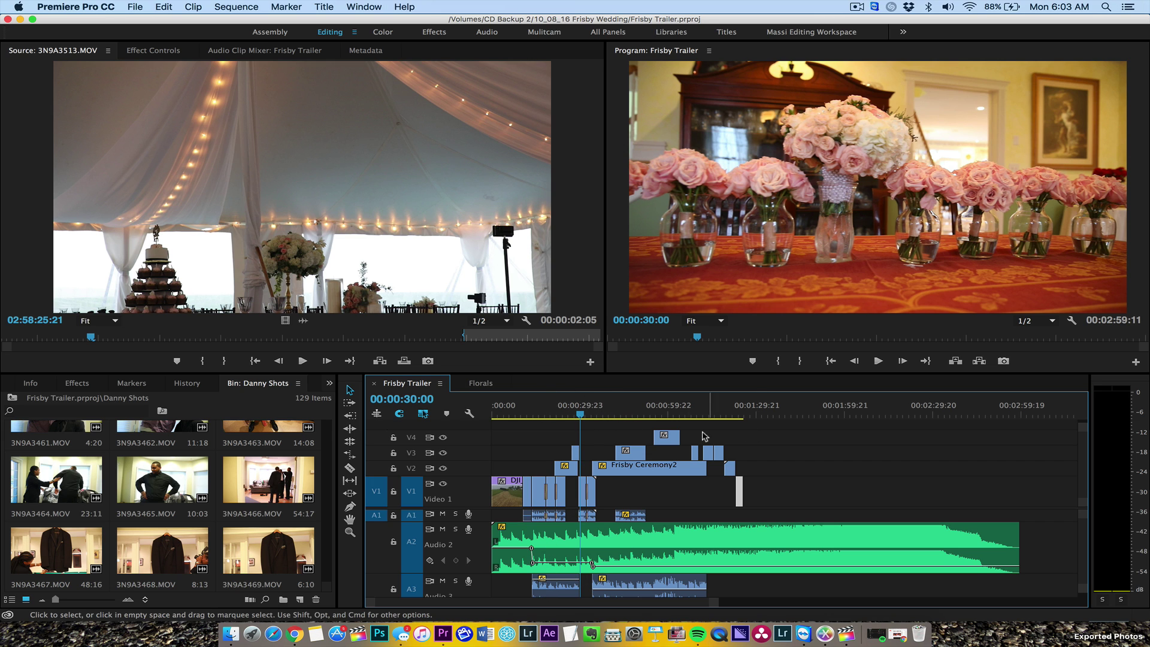
pyautogui.moveTo(657, 414); pyautogui.dragTo(716, 414)
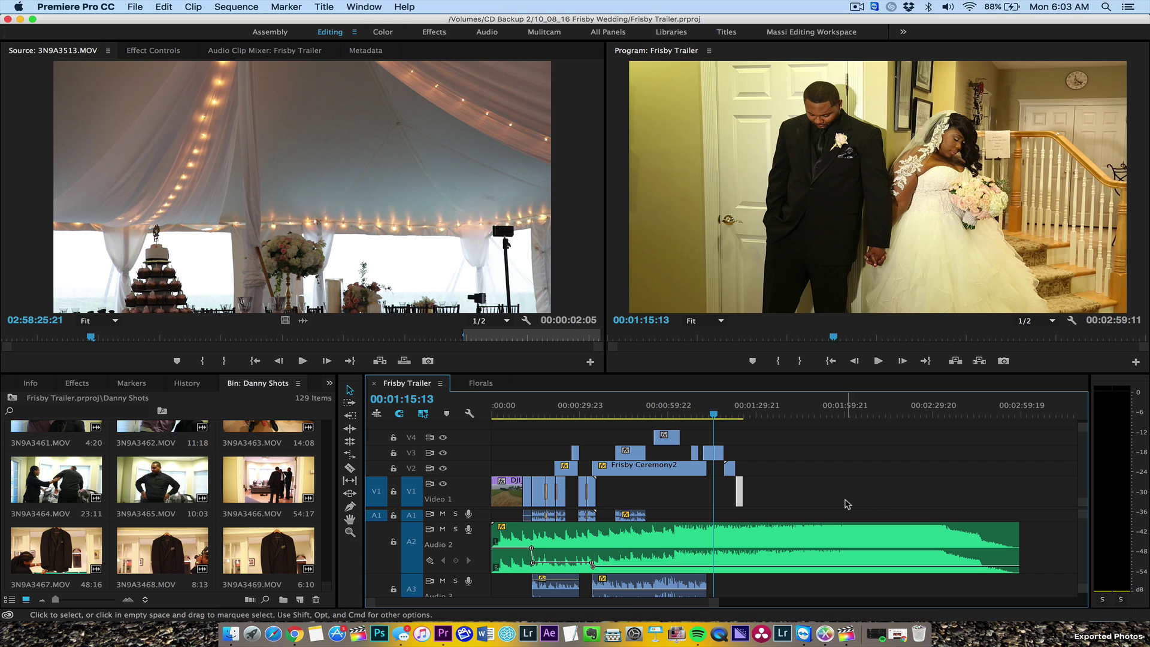
pyautogui.moveTo(714, 414); pyautogui.dragTo(689, 435)
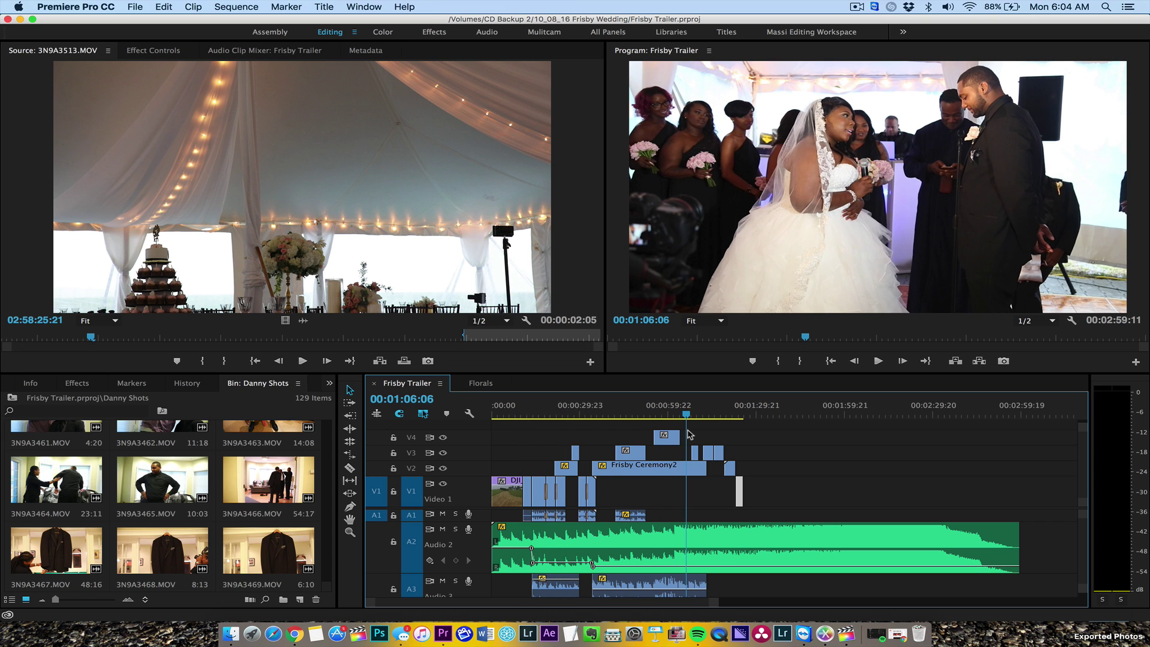
pyautogui.moveTo(703, 414); pyautogui.dragTo(711, 414)
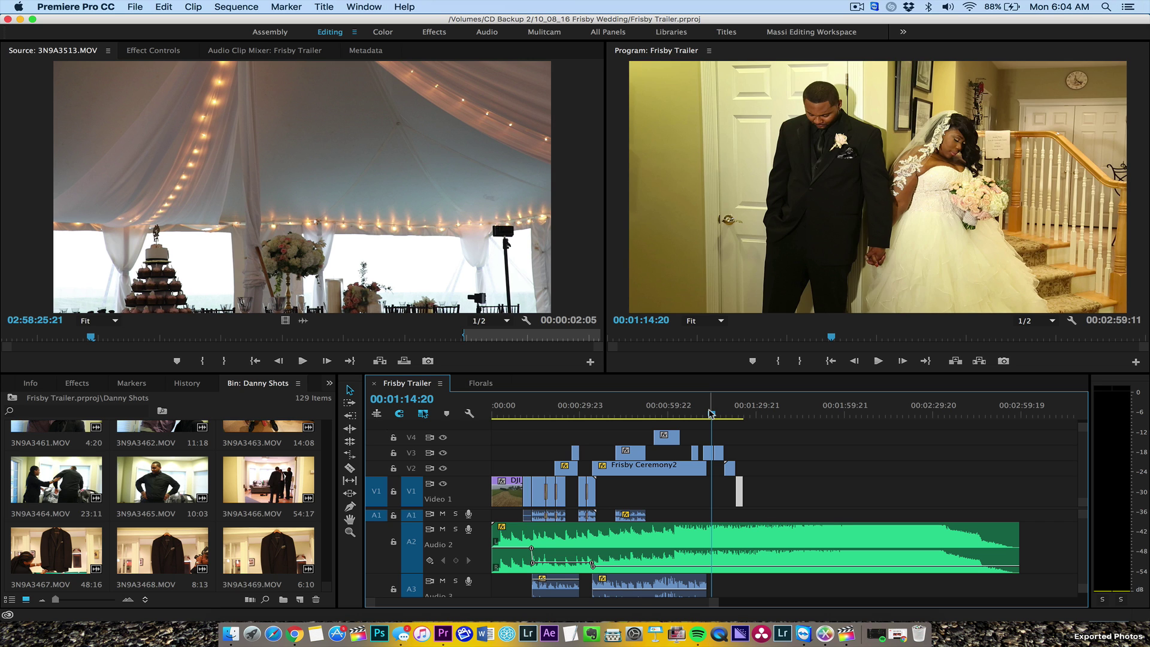
# Step: In Final Cut Pro, filter Smart Collections to Projects and open the Frisby Trailer project
pyautogui.click(850, 638)
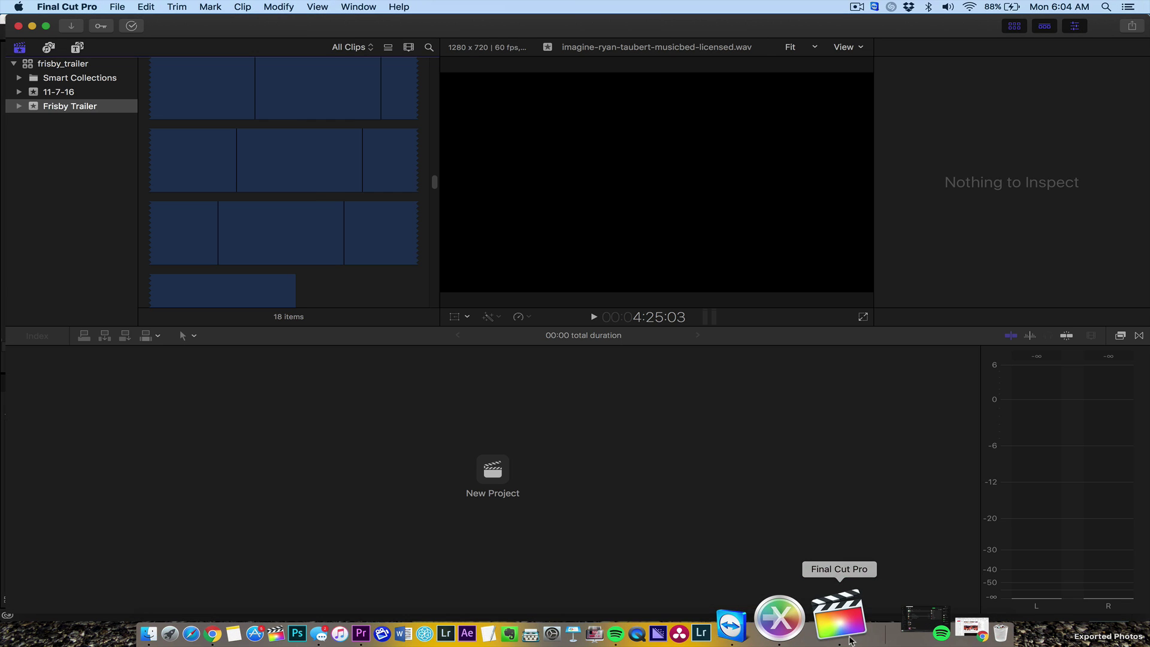
pyautogui.click(34, 104)
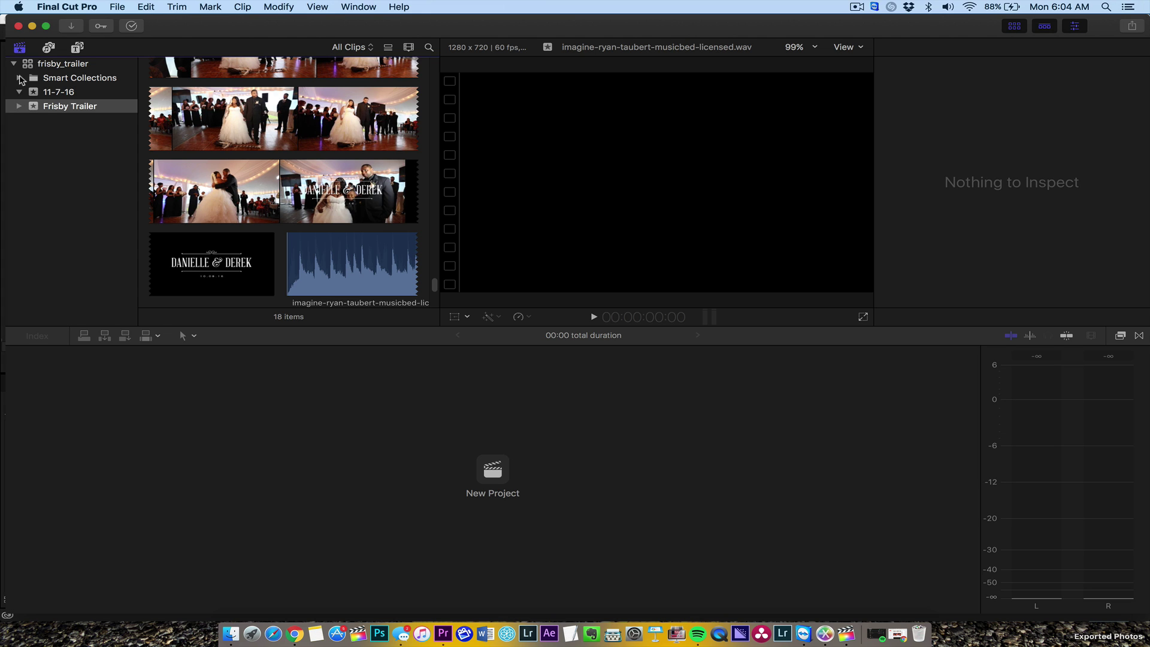
pyautogui.click(18, 78)
pyautogui.click(66, 135)
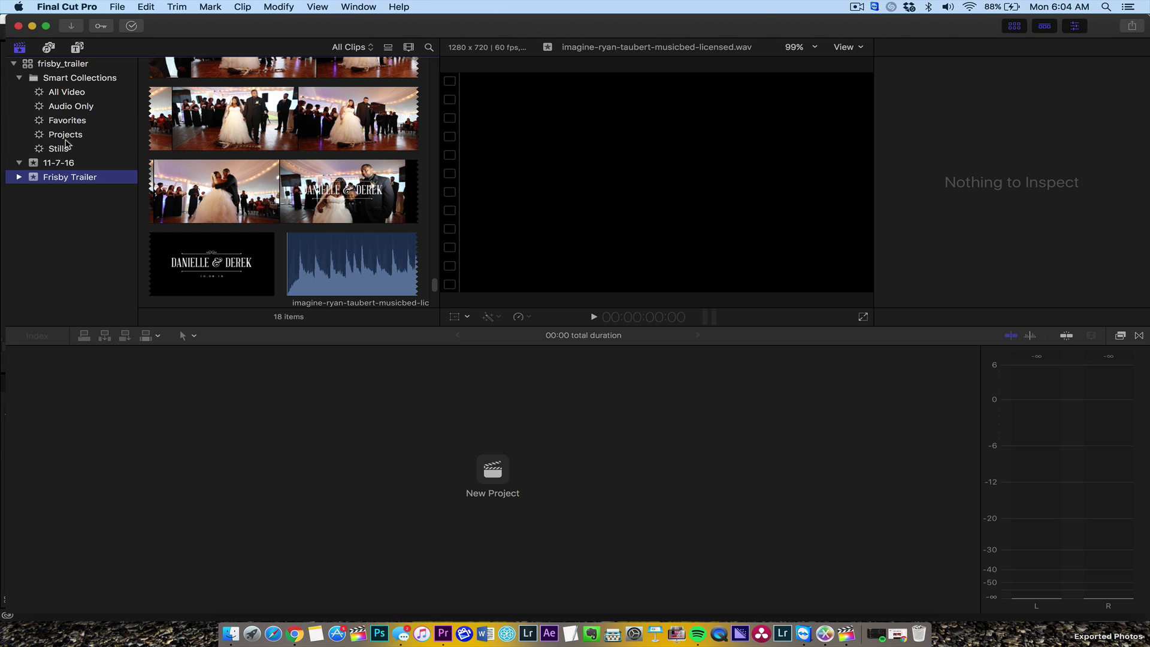
pyautogui.doubleClick(178, 90)
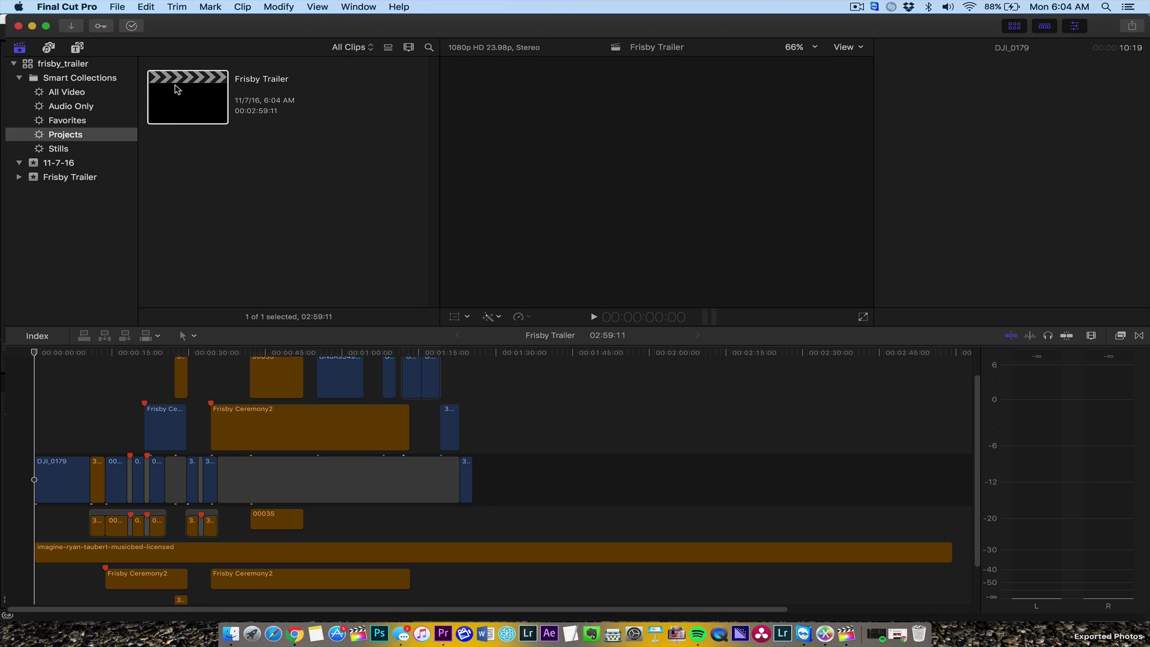
# Step: Scrub the Final Cut timeline to about 1 second, then Premiere forward to 01:18:14
pyautogui.click(54, 355)
pyautogui.moveTo(54, 355); pyautogui.dragTo(41, 355)
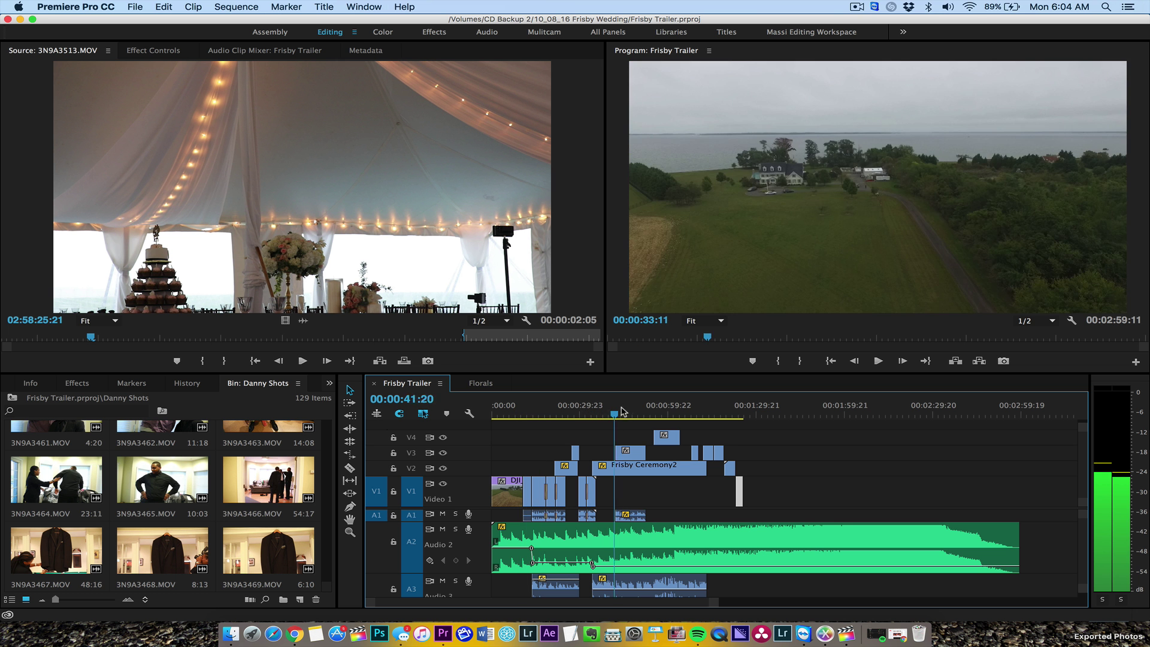
pyautogui.moveTo(630, 408); pyautogui.dragTo(725, 408)
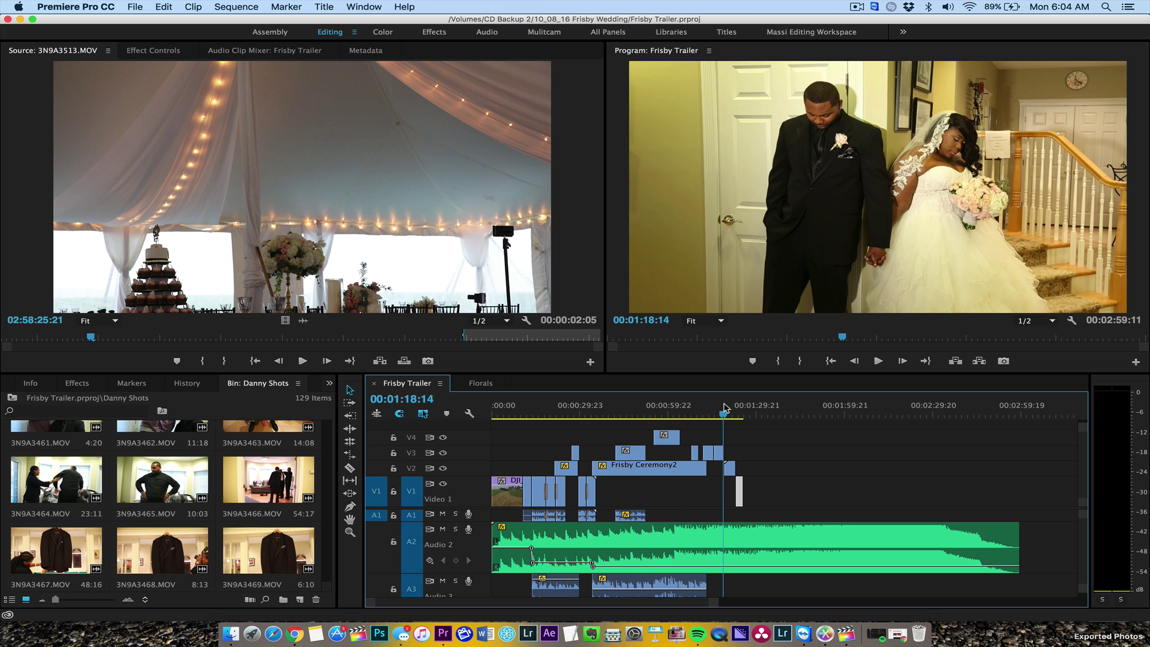
pyautogui.rightClick(843, 637)
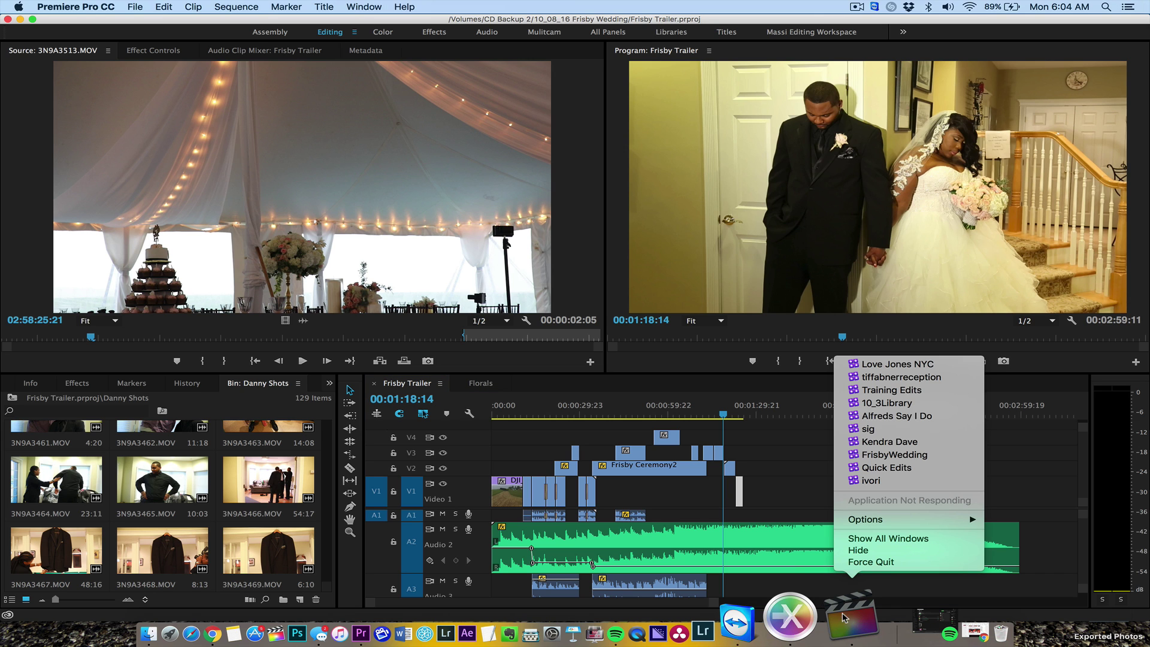
pyautogui.click(827, 608)
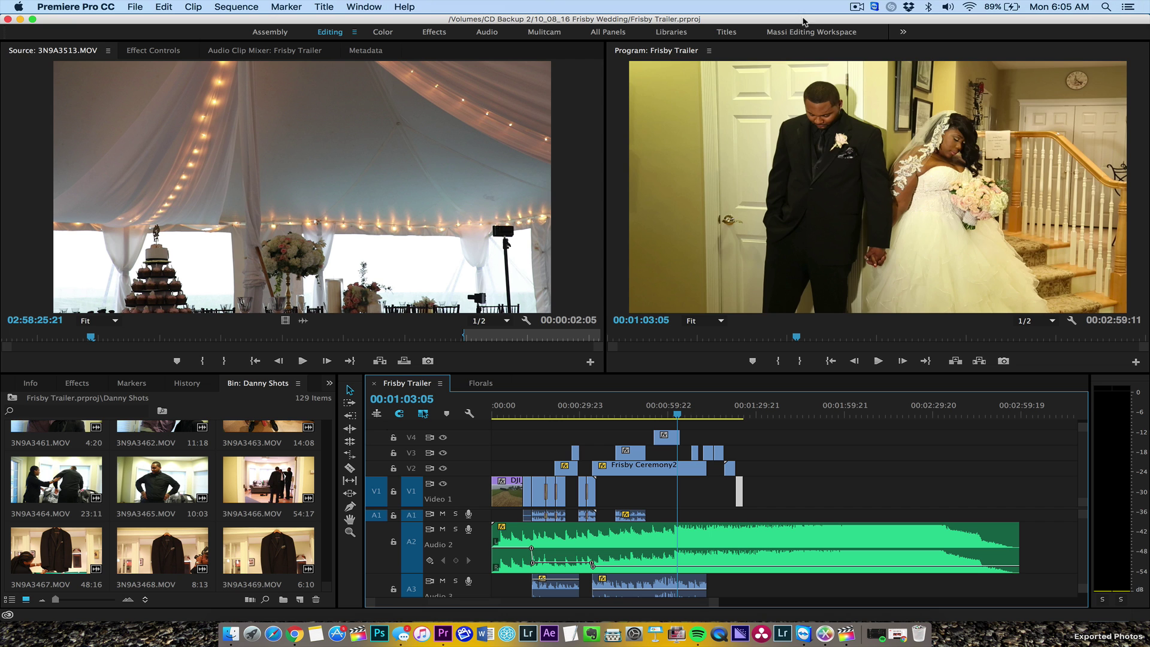
pyautogui.click(857, 6)
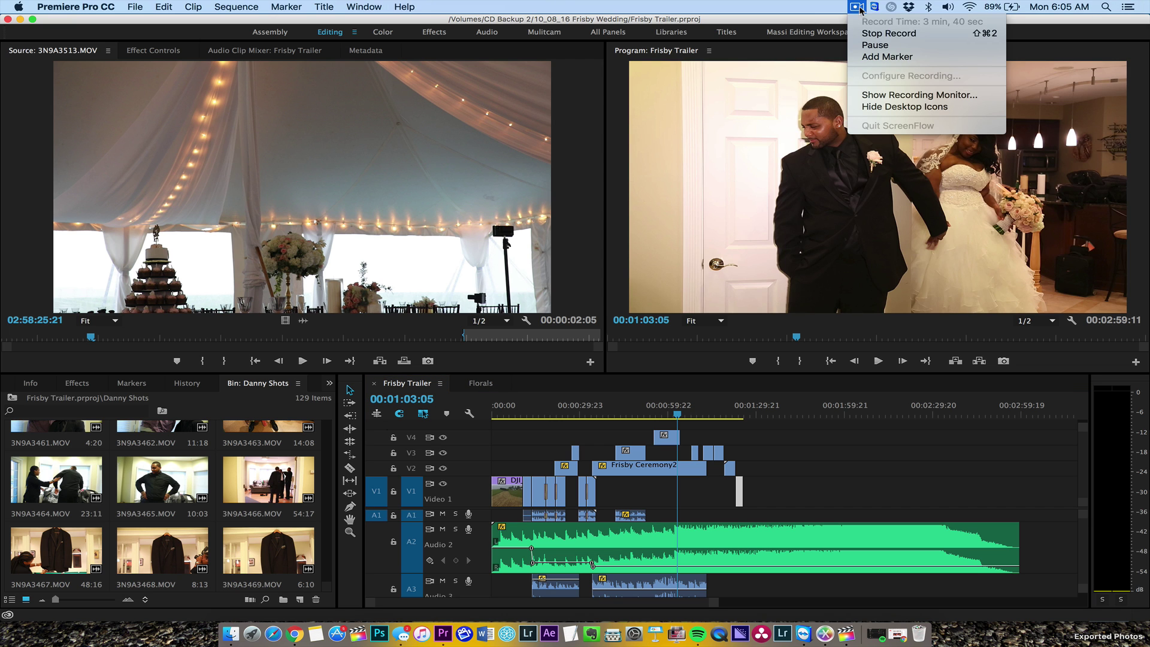
pyautogui.click(874, 45)
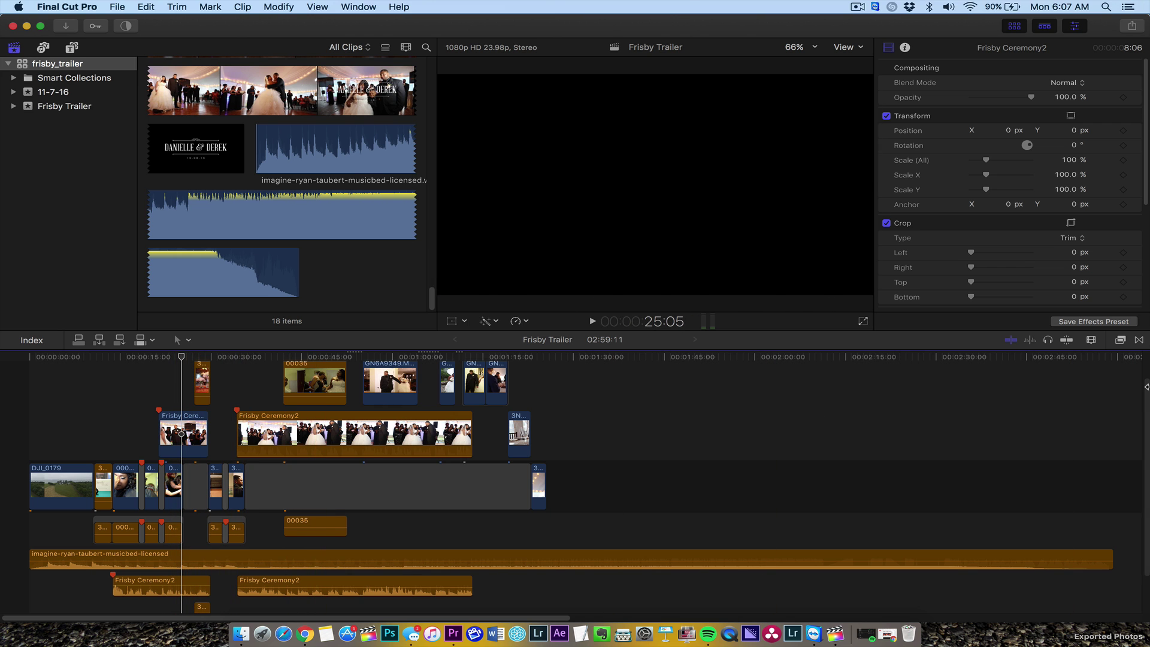
pyautogui.moveTo(1145, 405); pyautogui.dragTo(1096, 418)
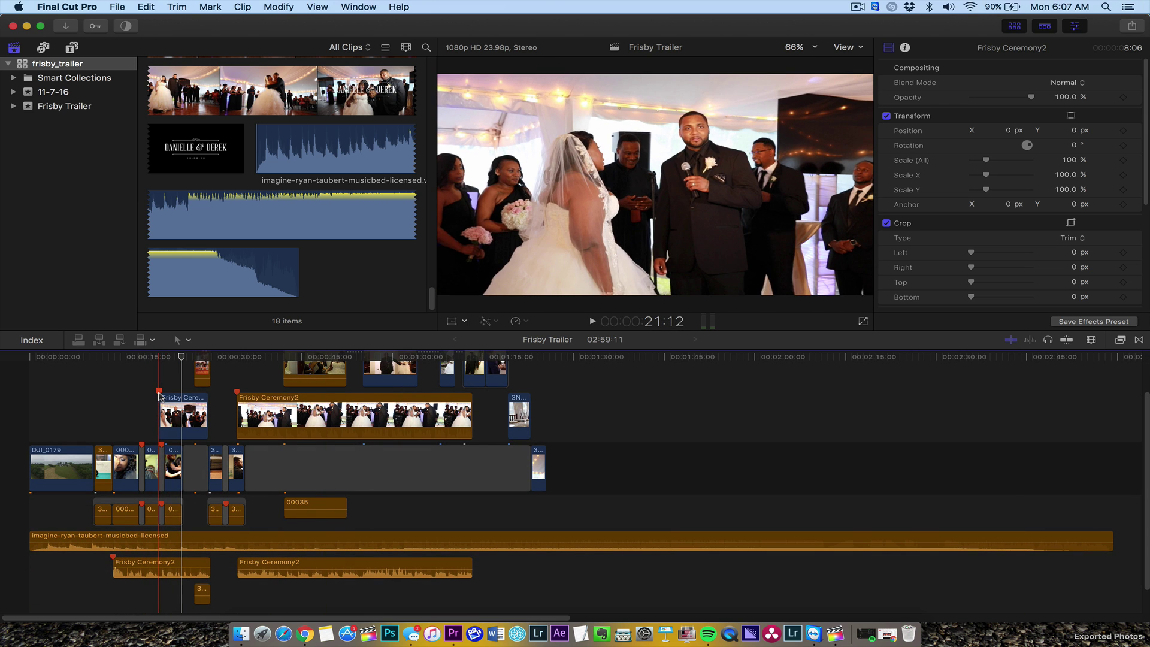
pyautogui.doubleClick(158, 392)
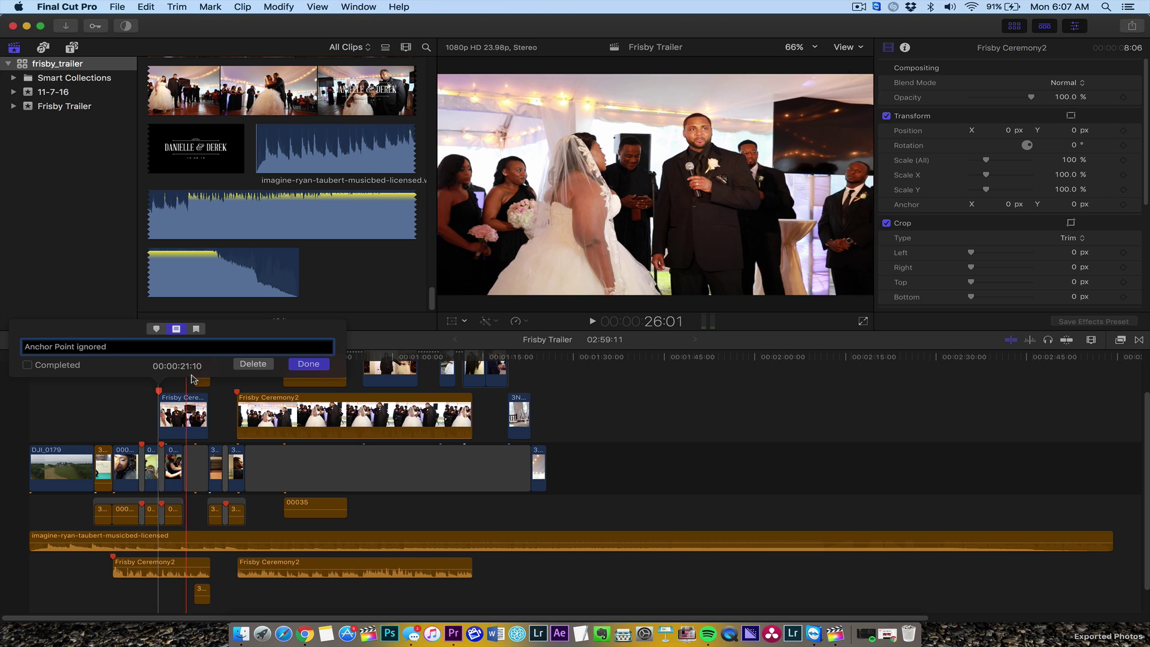
pyautogui.click(313, 368)
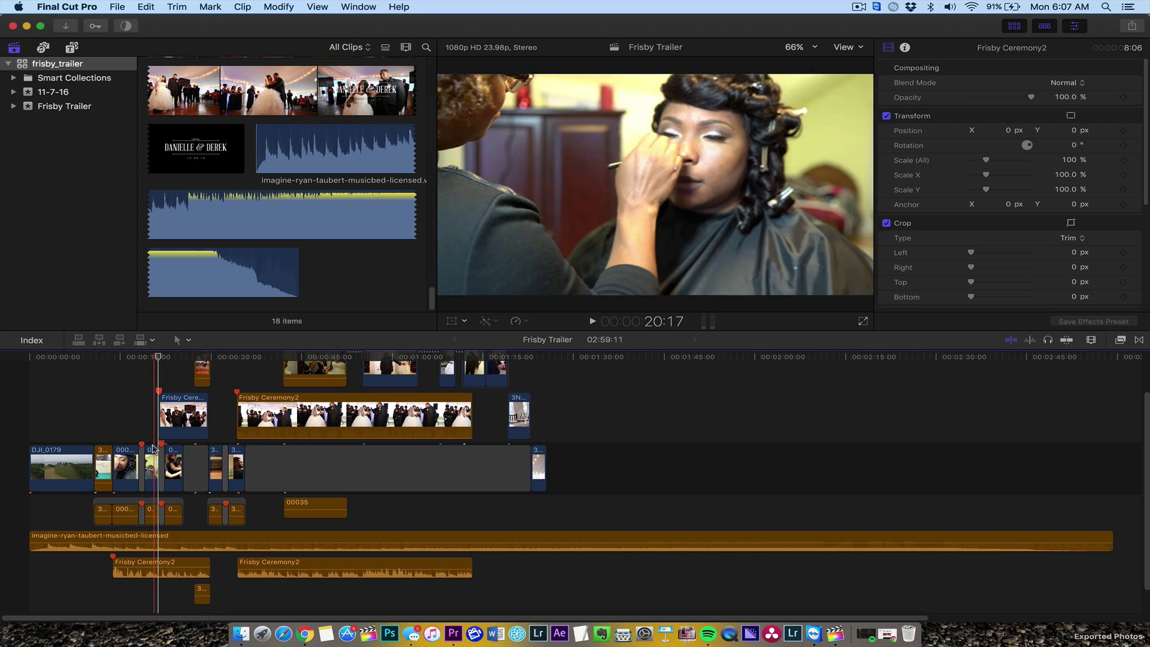
pyautogui.doubleClick(142, 445)
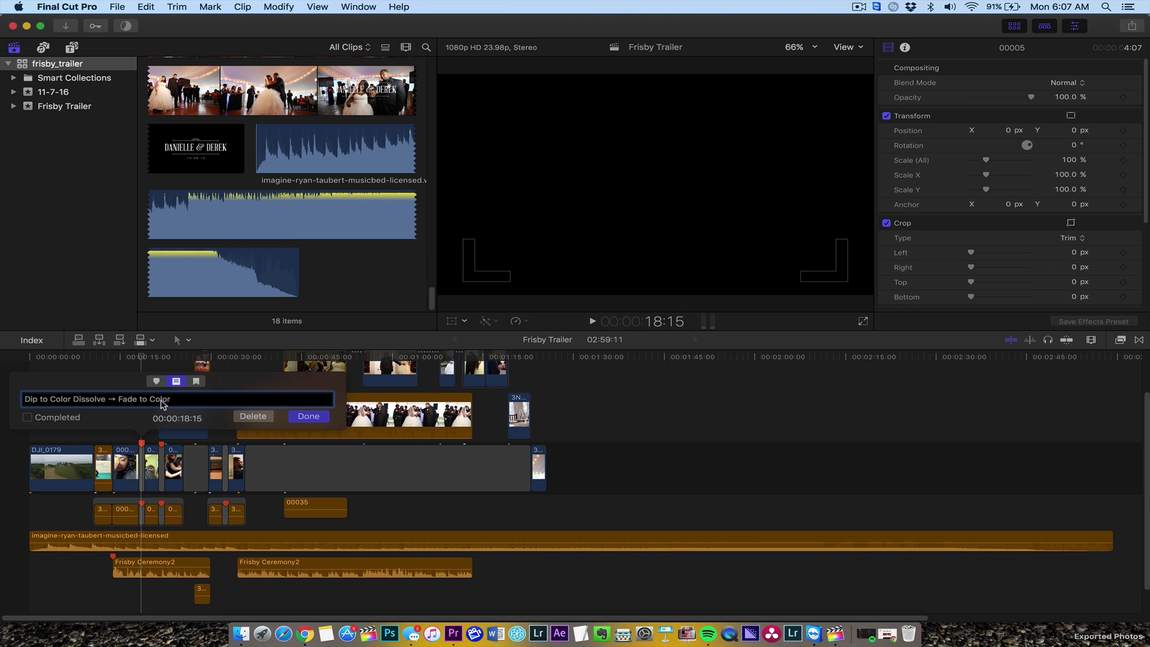
pyautogui.click(310, 419)
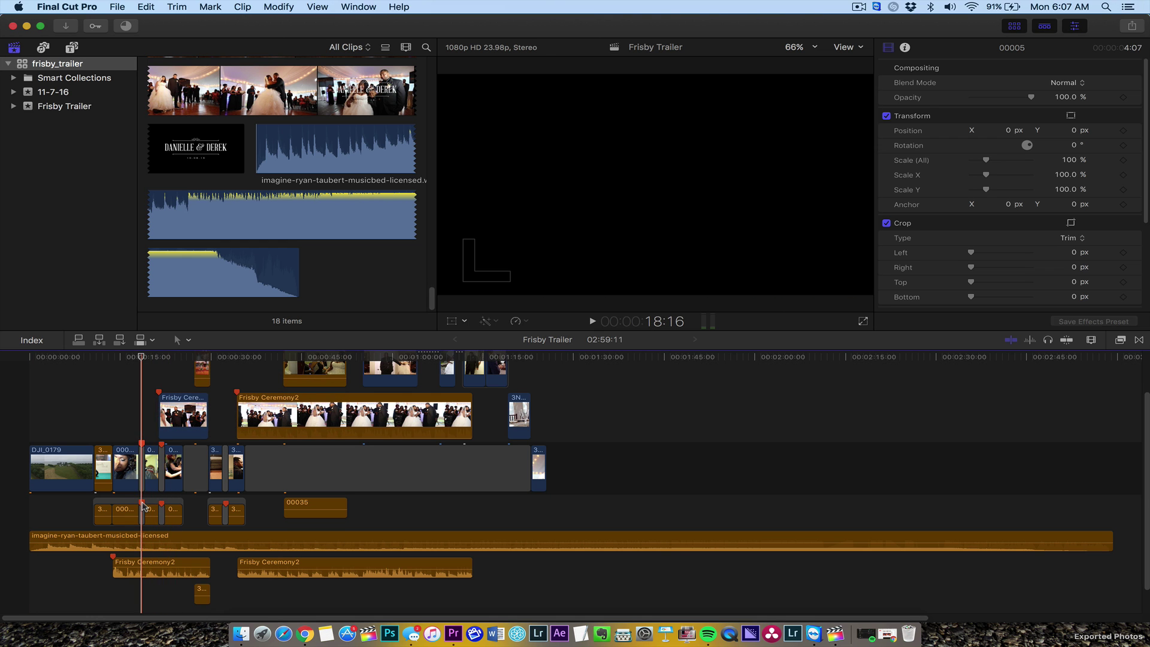
pyautogui.doubleClick(142, 503)
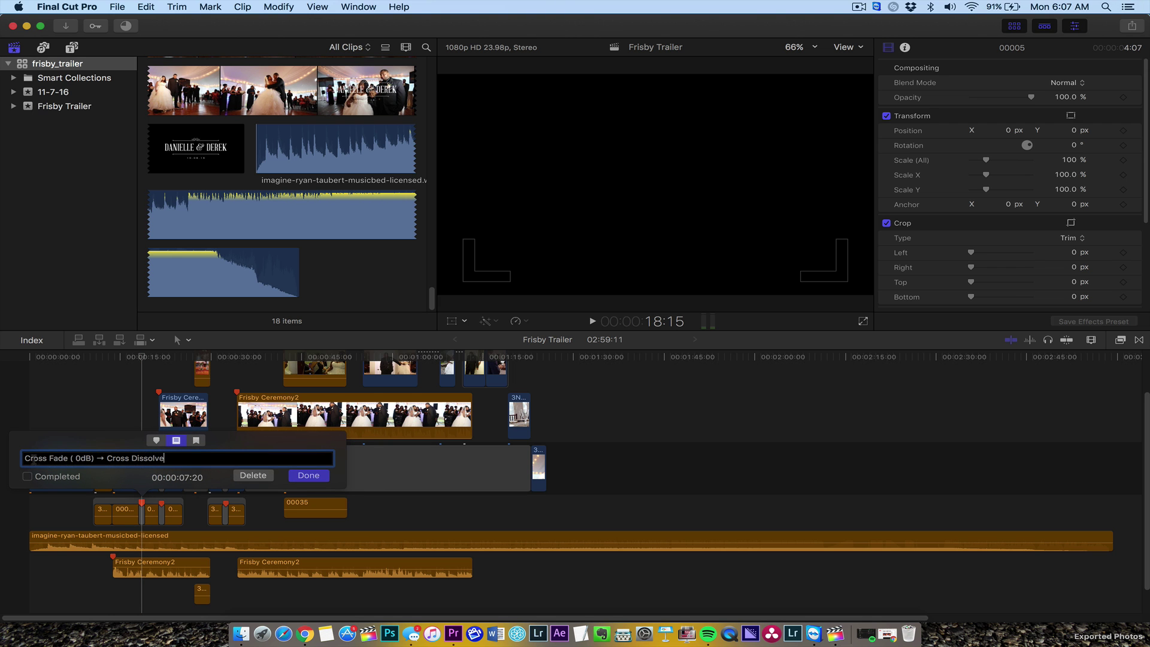
pyautogui.click(309, 476)
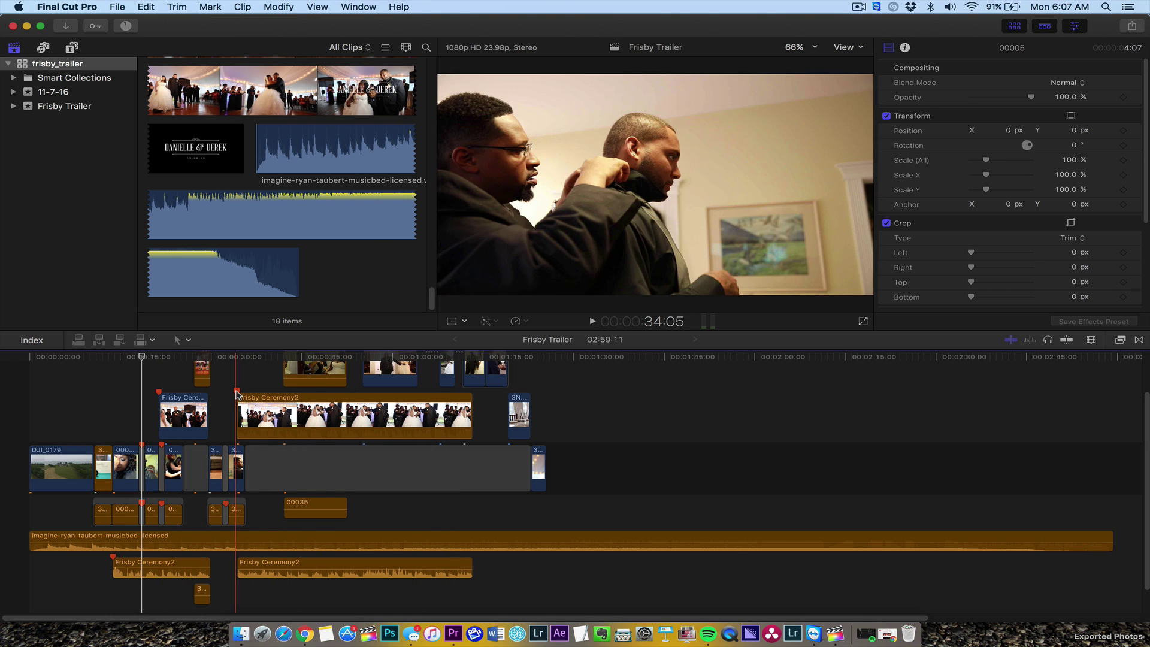
pyautogui.doubleClick(237, 391)
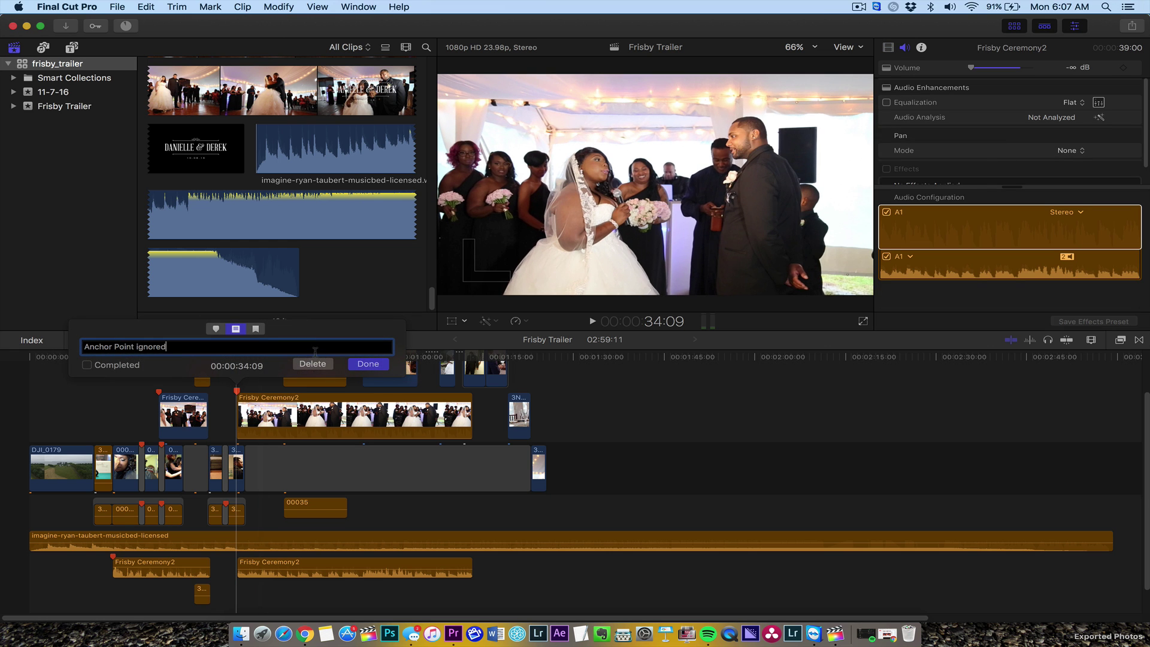
pyautogui.click(350, 365)
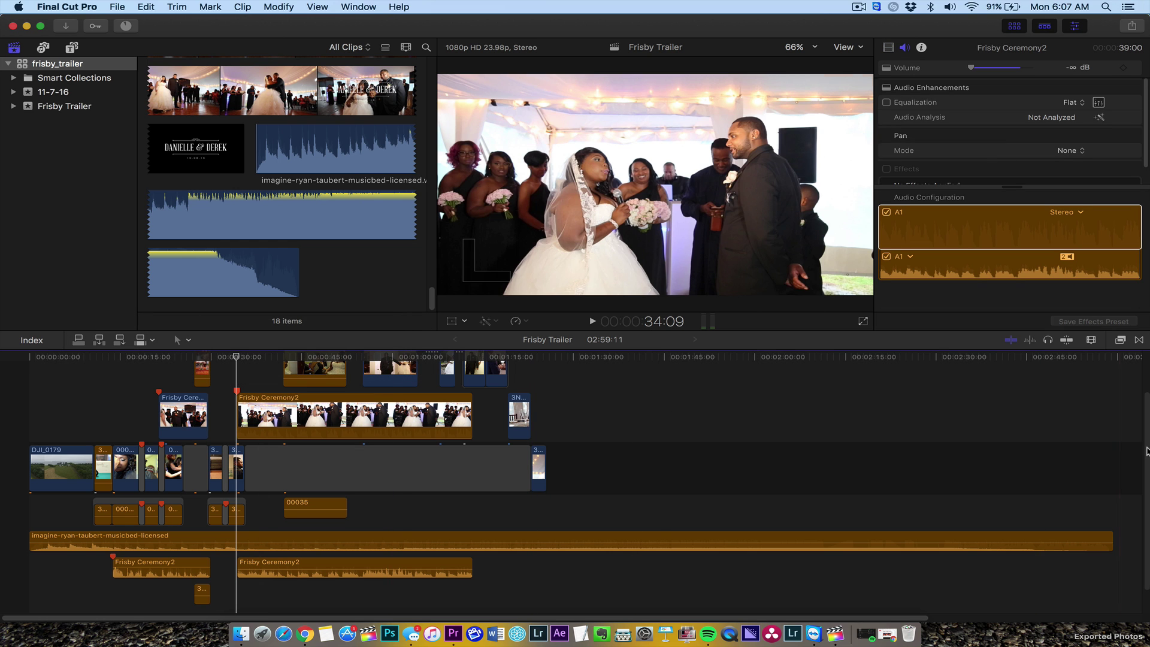
pyautogui.moveTo(1146, 454); pyautogui.dragTo(1146, 382)
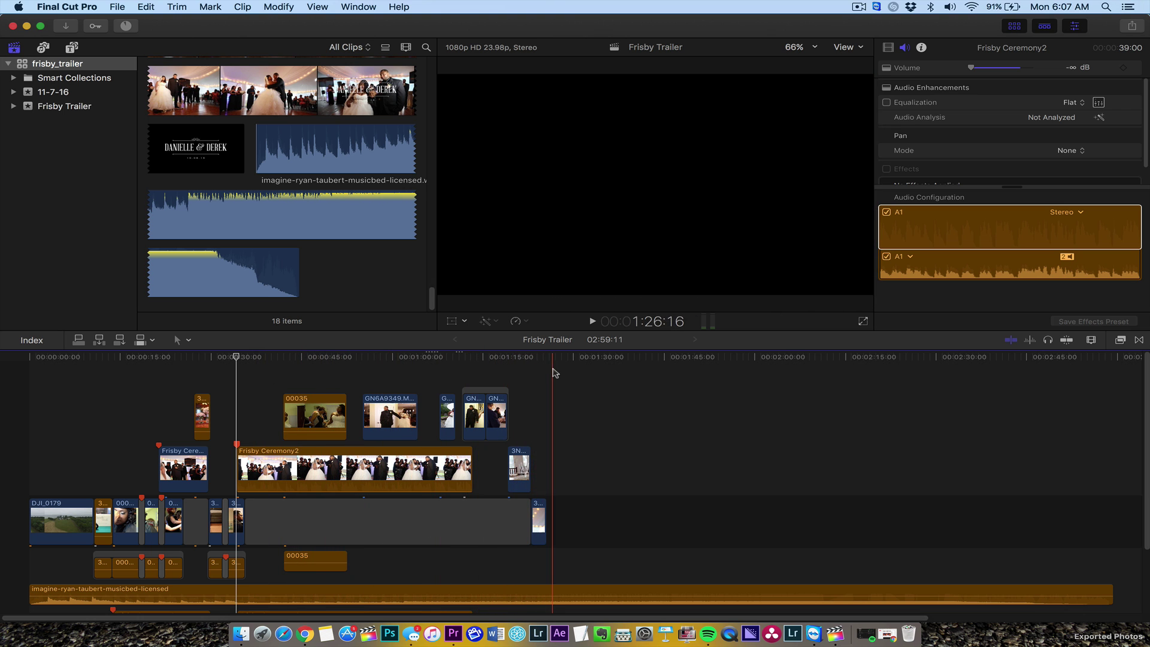
# Step: Bring Premiere forward and scrub the sequence from the start to 00:00:29:01
pyautogui.click(445, 642)
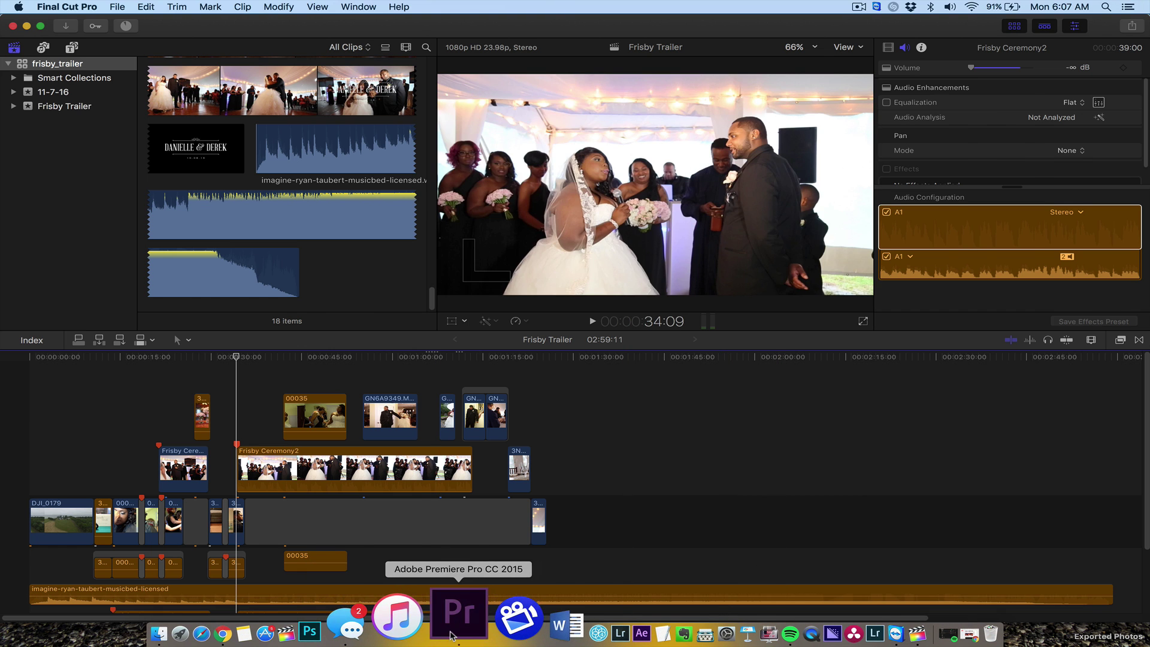
pyautogui.click(502, 415)
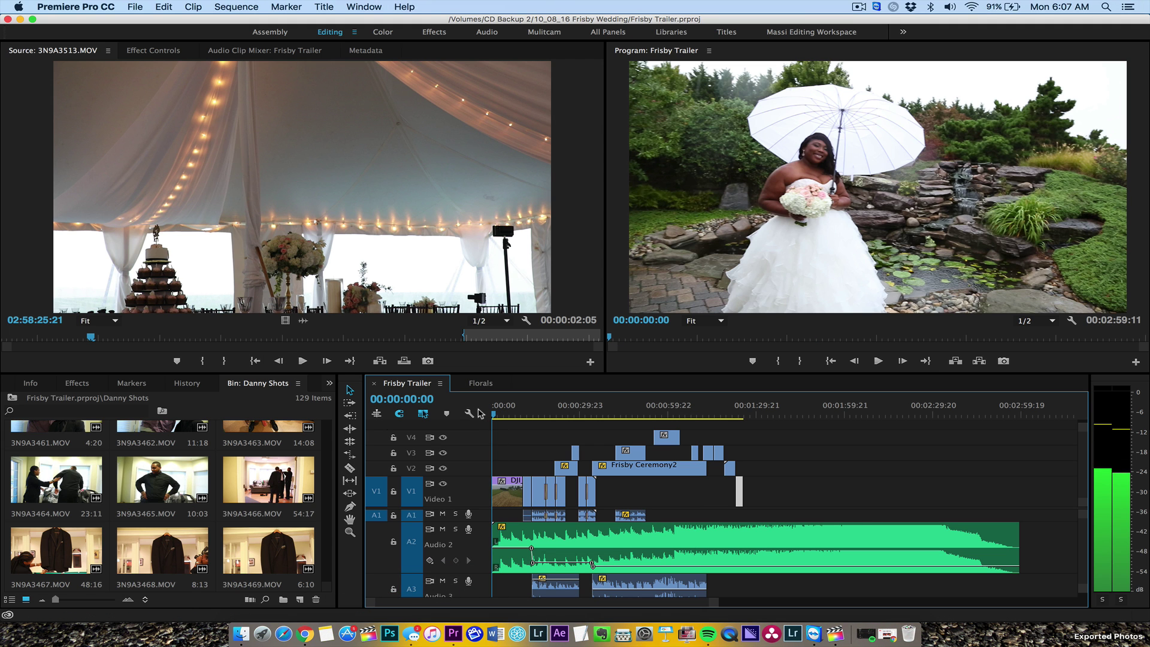
pyautogui.moveTo(502, 415); pyautogui.dragTo(579, 417)
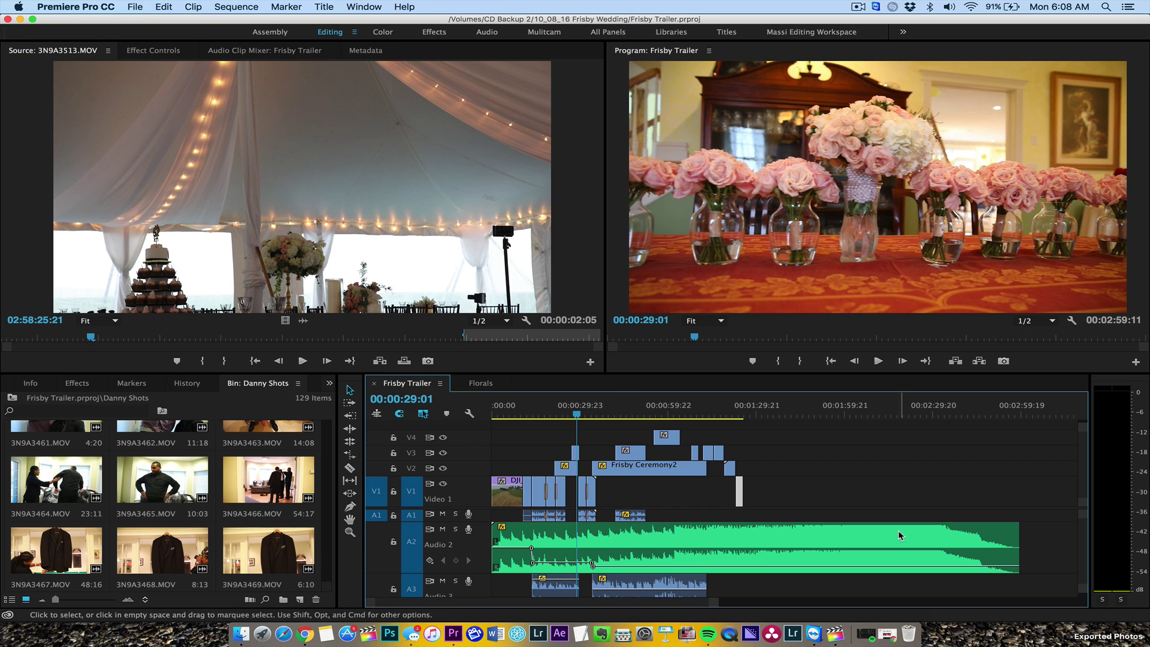
# Step: Find XtoCC in Launchpad by searching 'x' and launch it
pyautogui.click(262, 630)
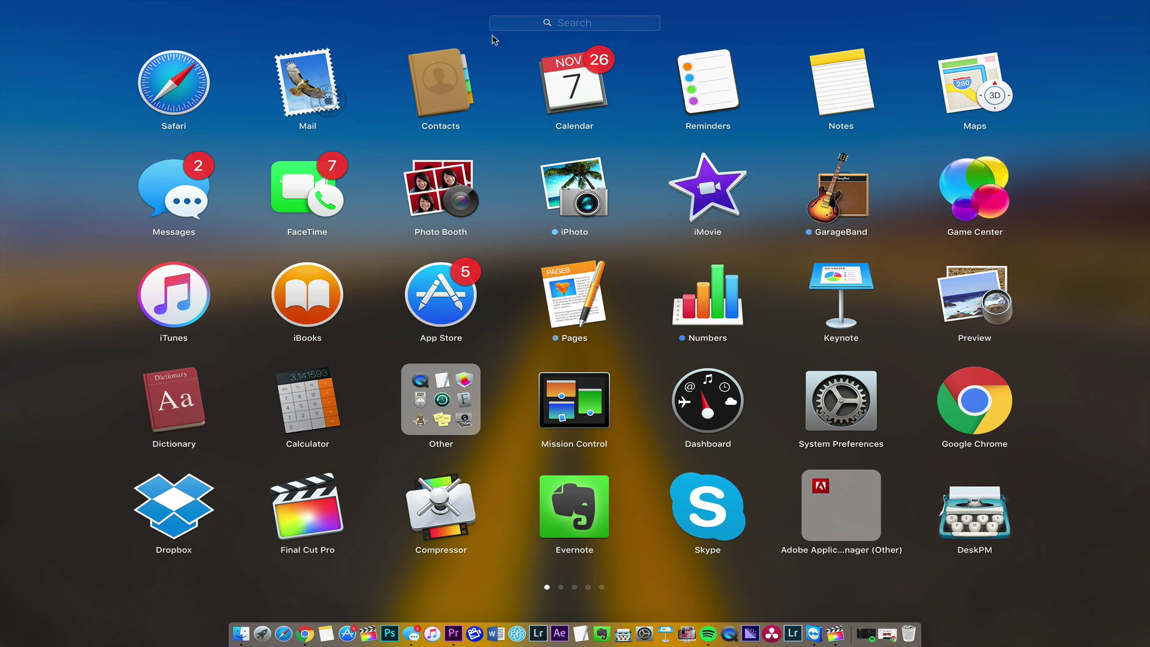
pyautogui.click(539, 27)
pyautogui.write('x')
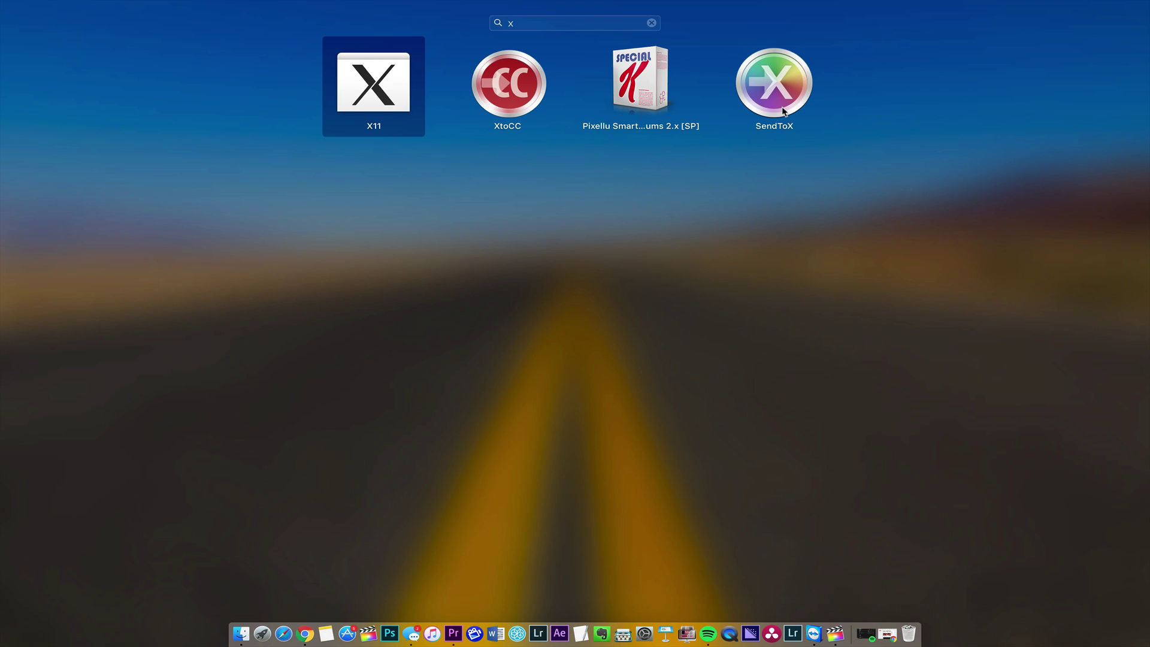
pyautogui.click(510, 84)
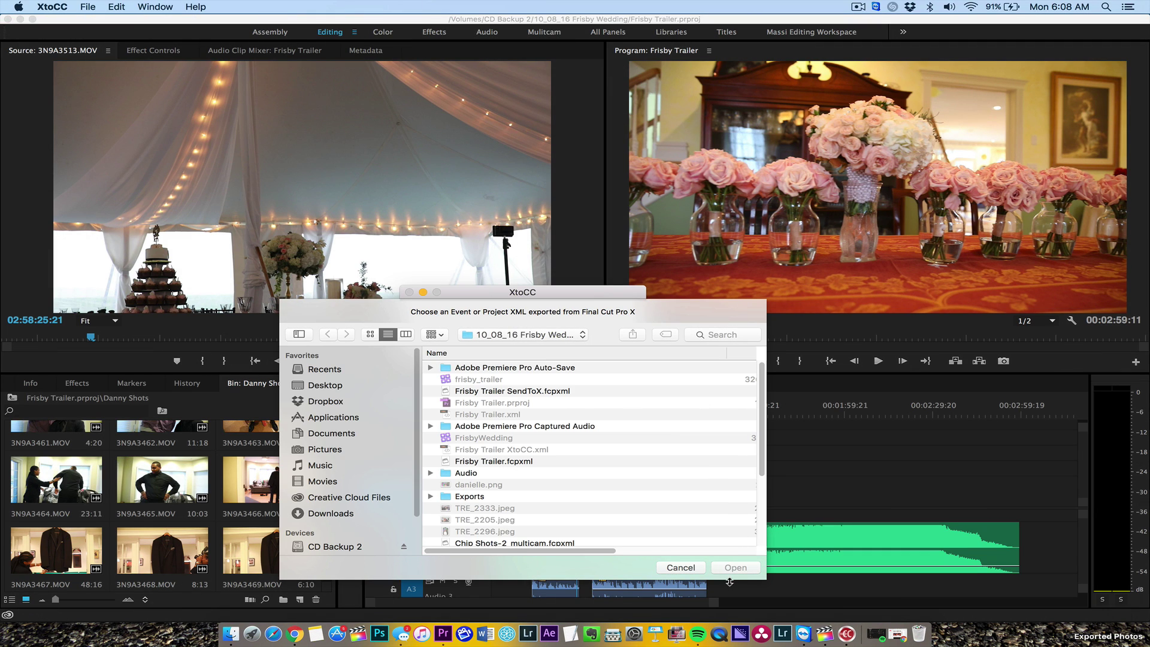
# Step: Convert Frisby Trailer SendToX.fcpxml with Enabled clips only, then cancel the Save dialog
pyautogui.click(690, 571)
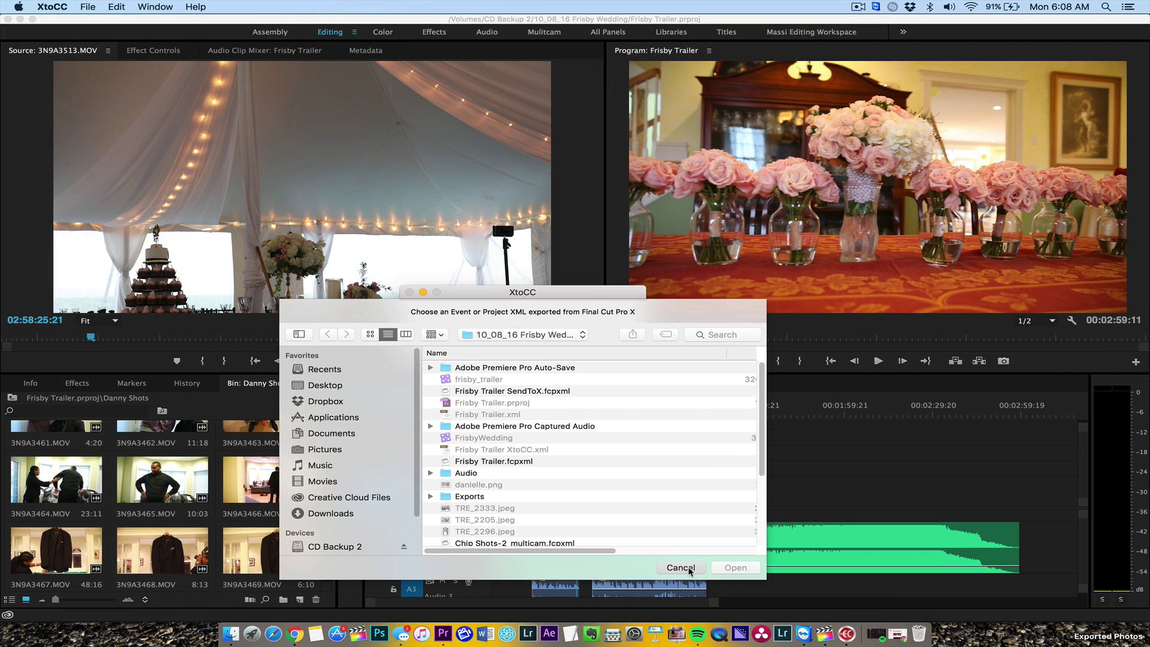
pyautogui.click(522, 393)
pyautogui.doubleClick(521, 392)
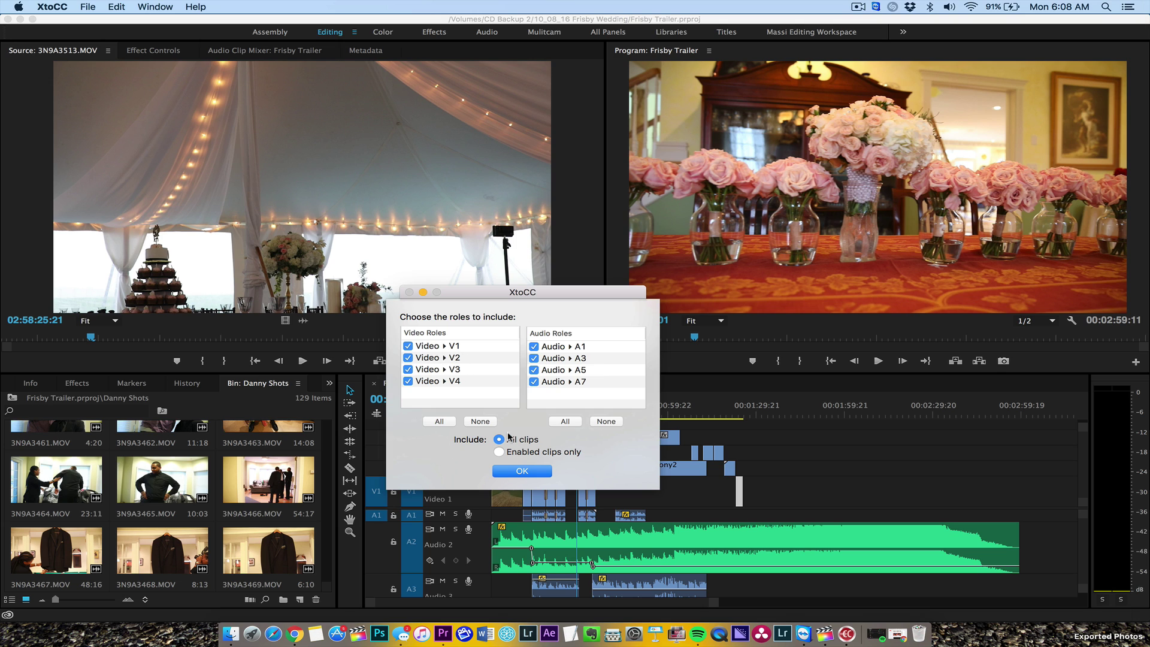
pyautogui.click(500, 452)
pyautogui.click(522, 471)
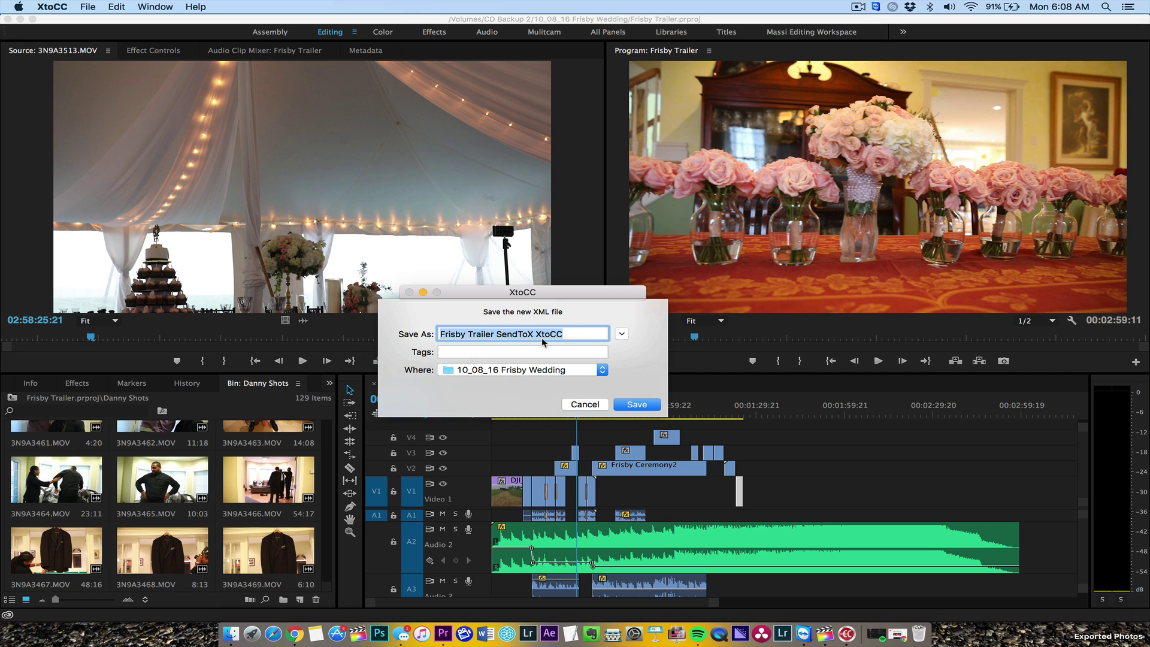
pyautogui.click(585, 407)
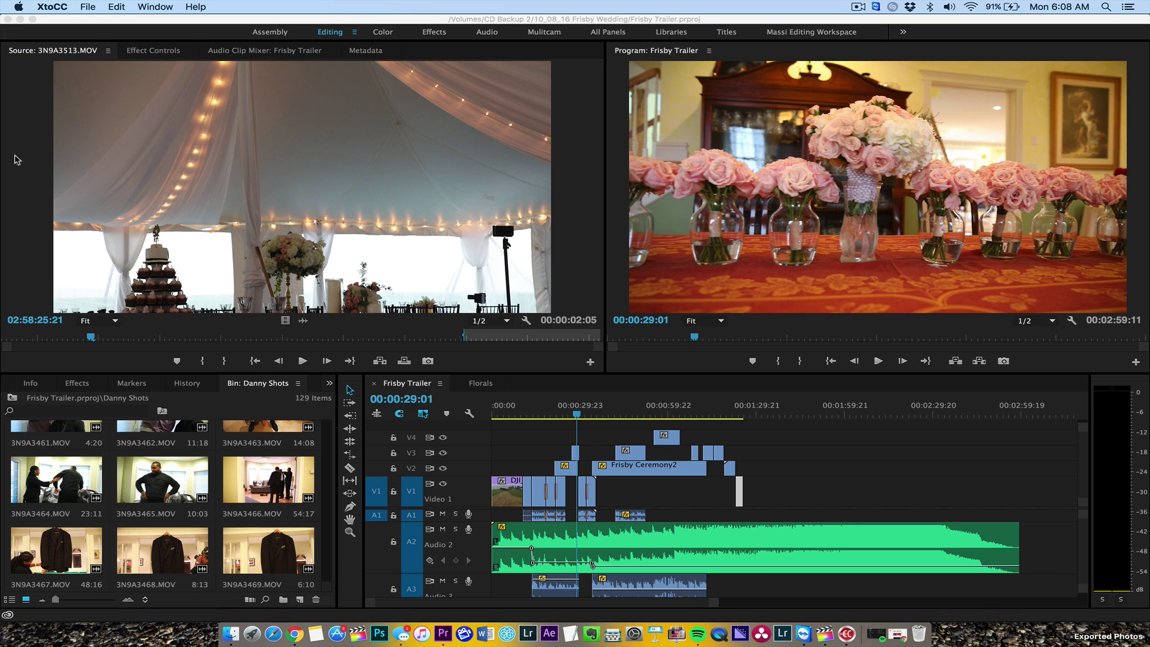
pyautogui.click(526, 412)
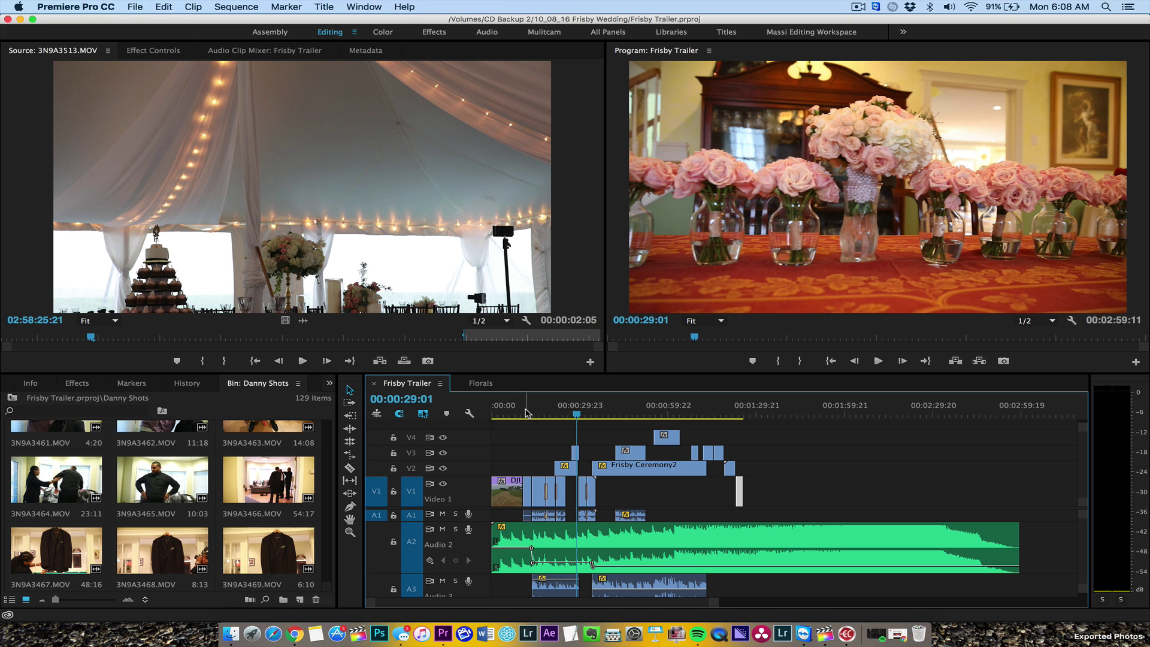
pyautogui.moveTo(527, 412); pyautogui.dragTo(632, 420)
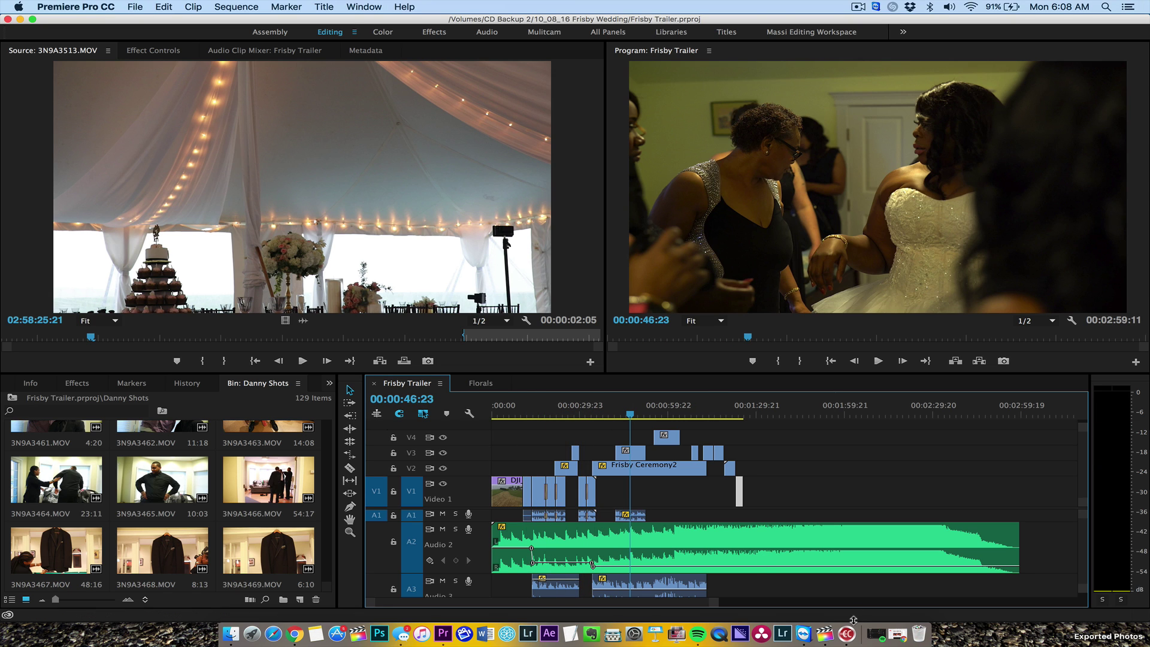
pyautogui.click(825, 633)
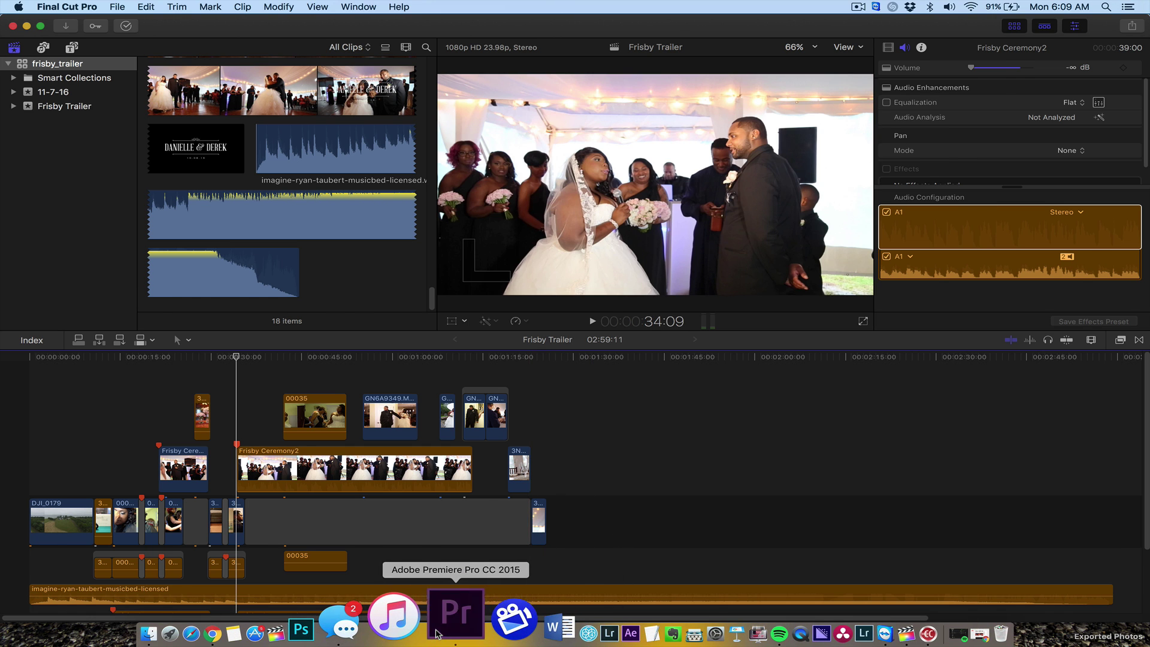
pyautogui.click(453, 617)
pyautogui.moveTo(506, 407); pyautogui.dragTo(537, 409)
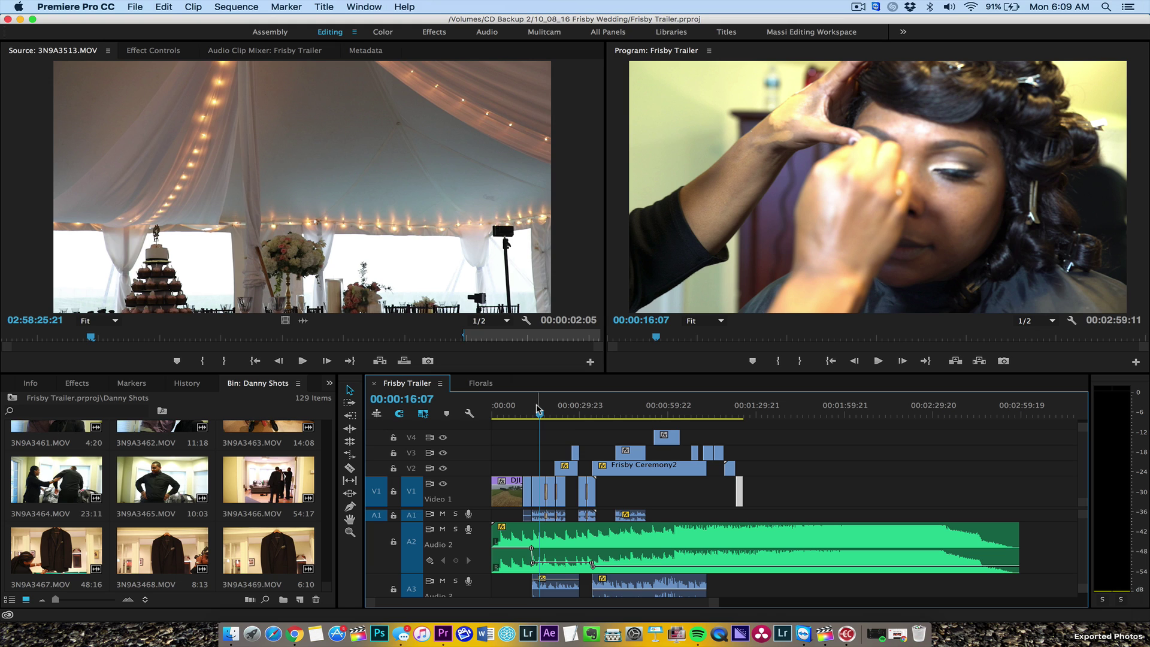